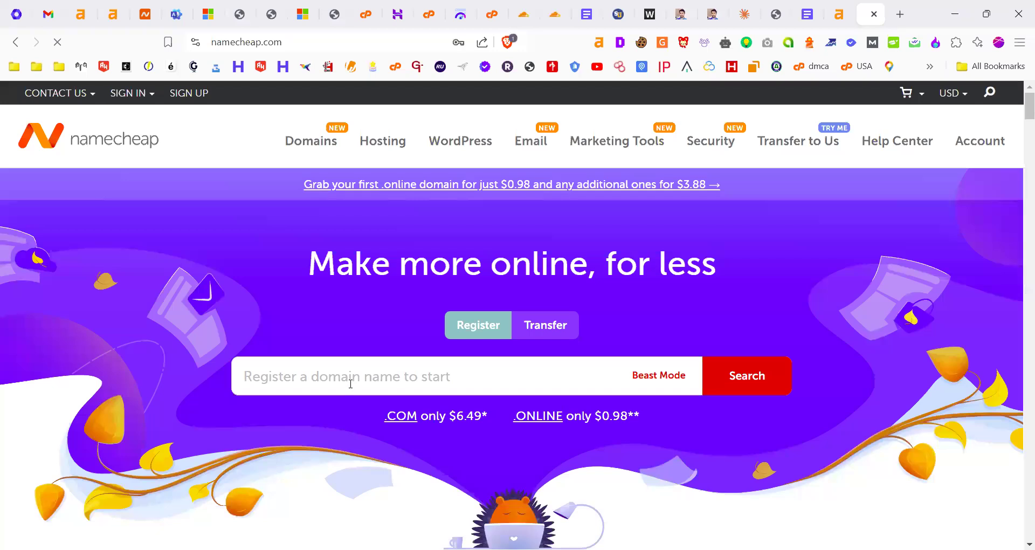
- Check the .ONLINE domain price under the Namecheap domain search
click(350, 384)
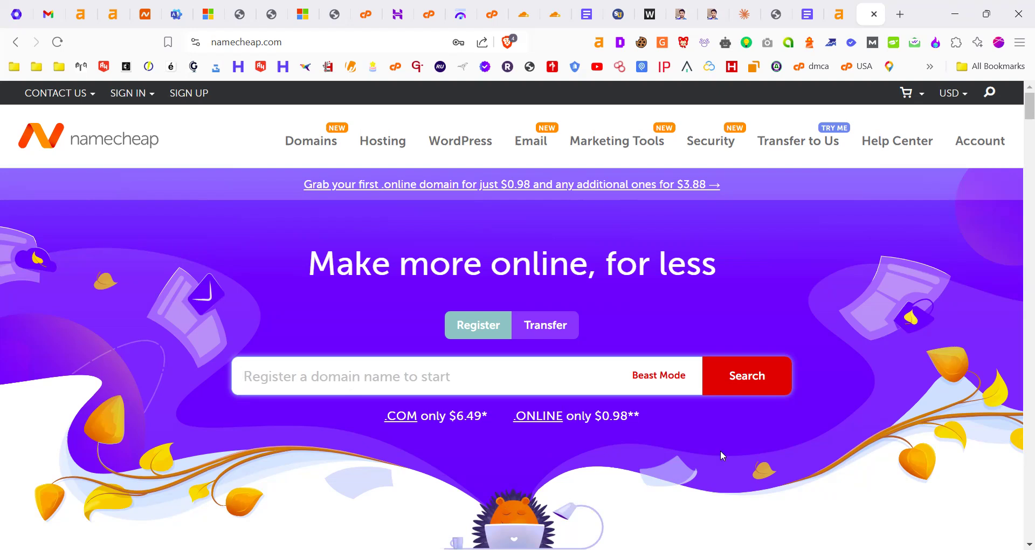
drag(595, 414, 627, 418)
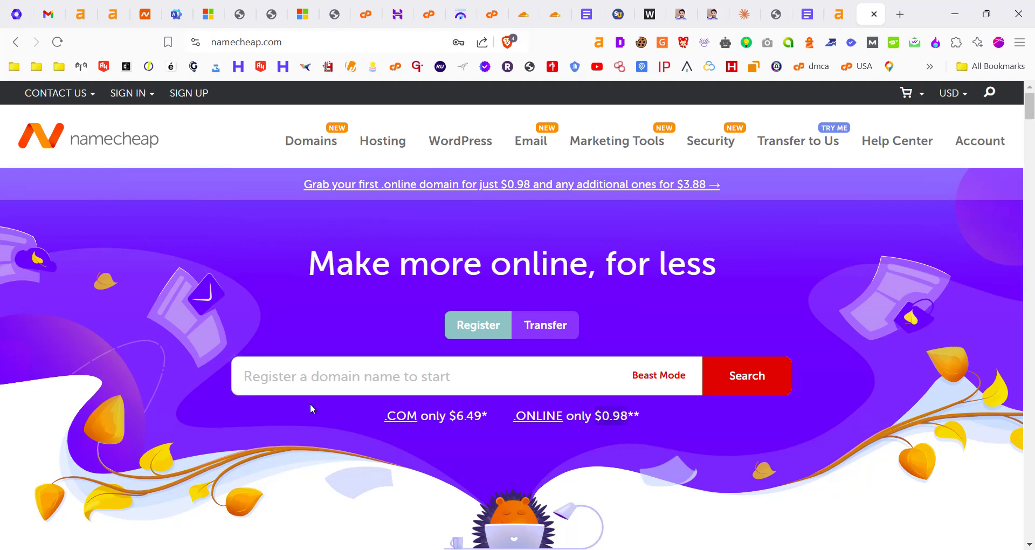
click(286, 386)
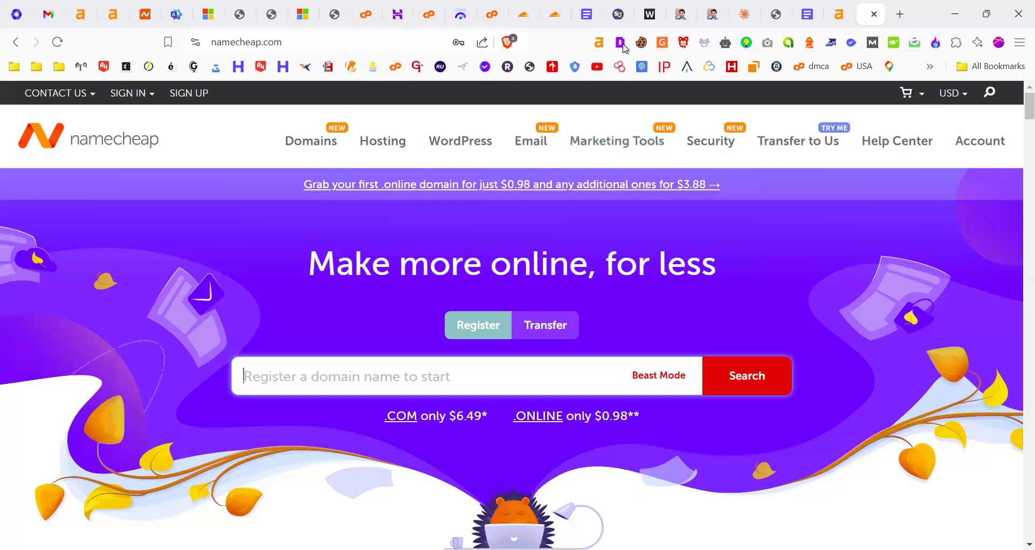
- Open webhostingpk.com in a new tab and go to the Business Hosting Plans section
click(900, 15)
text(we)
key(Return)
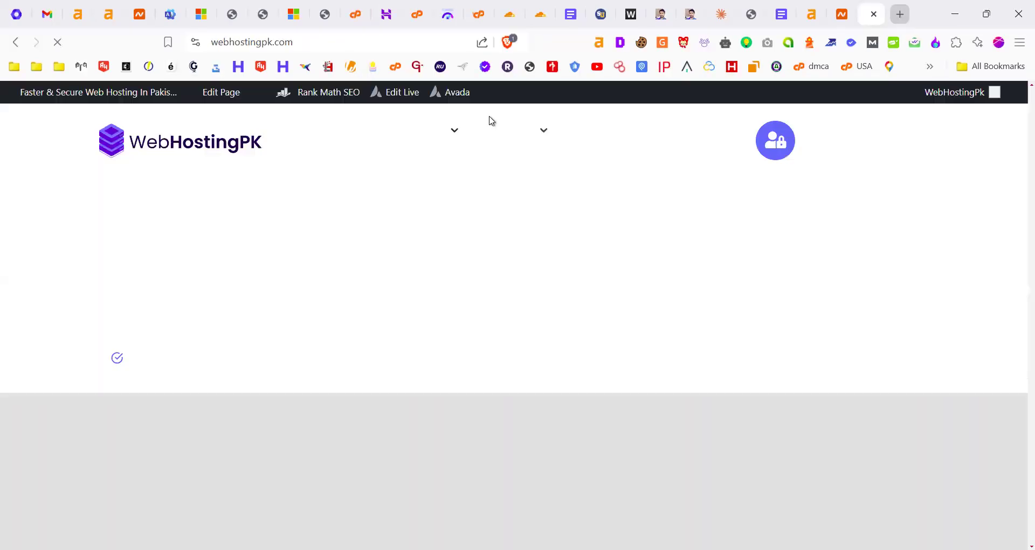
scroll(475, 326, down, 8)
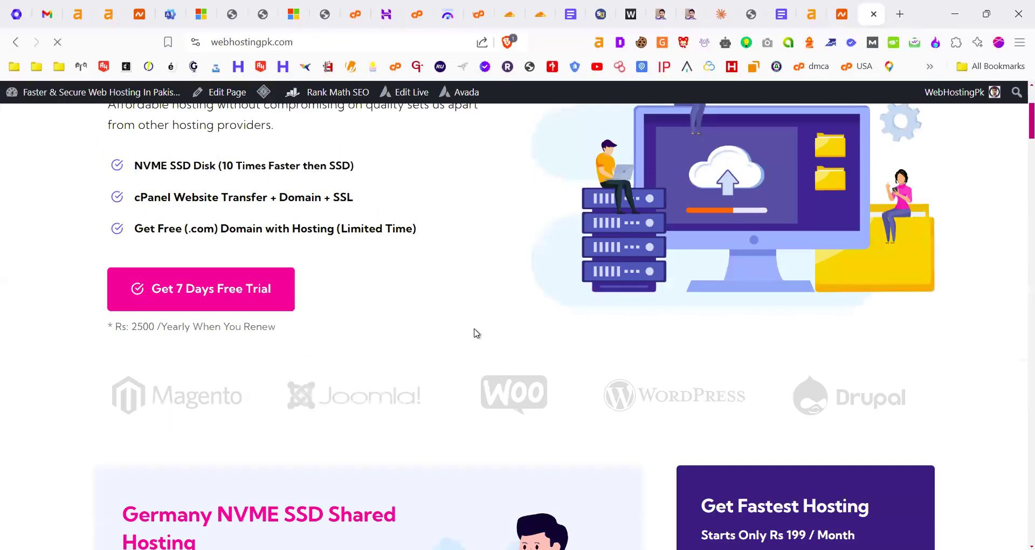
scroll(475, 330, down, 5)
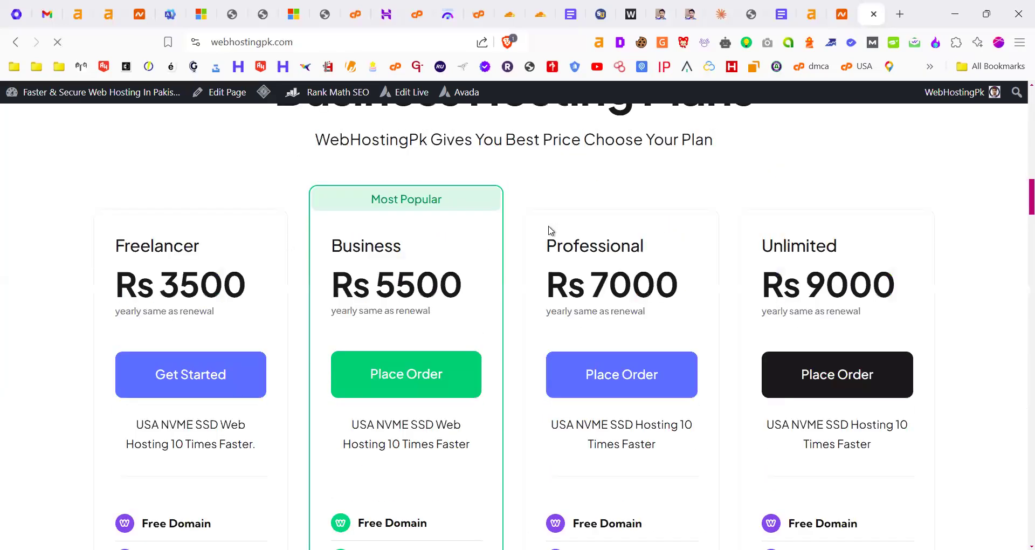
- Compare the number of websites allowed in the Unlimited, Professional, Business and Freelancer business hosting plans
scroll(547, 231, down, 3)
scroll(775, 278, up, 1)
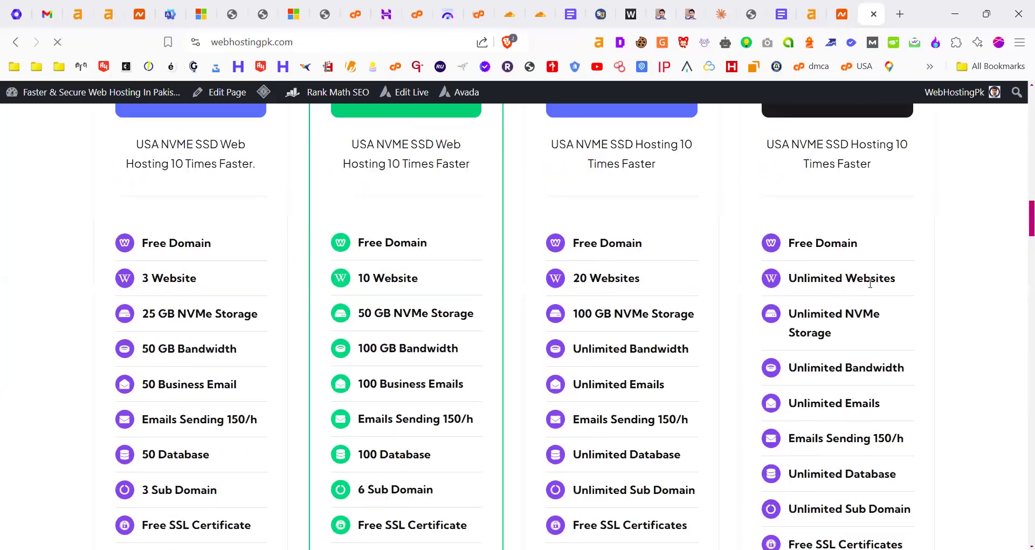
drag(788, 279, 906, 284)
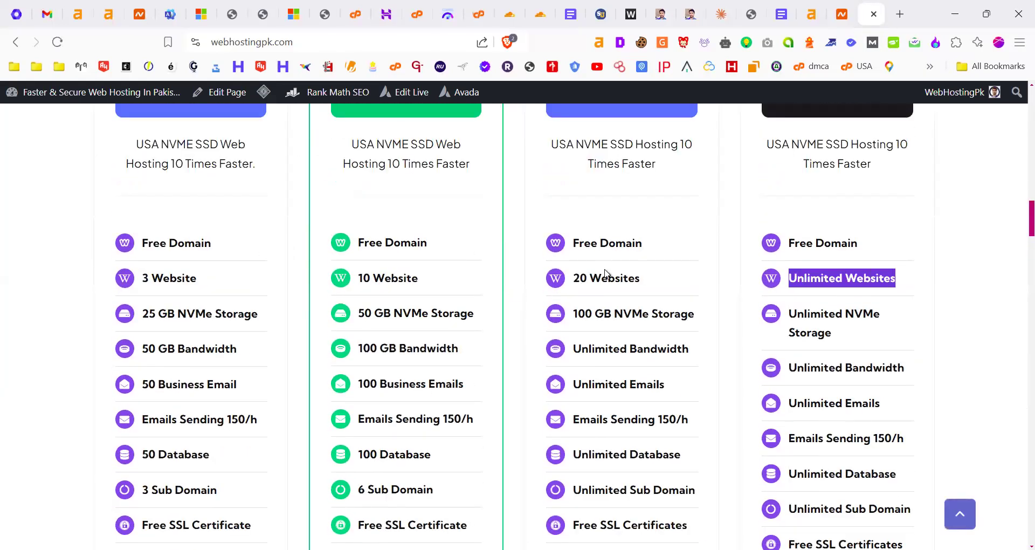
drag(570, 278, 681, 284)
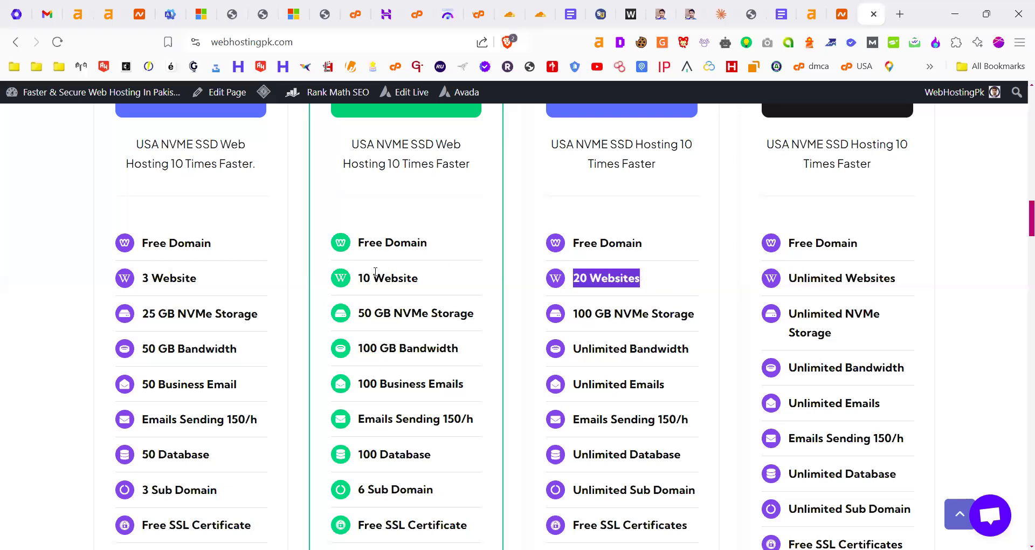
drag(361, 274, 411, 273)
triple_click(170, 275)
- Examine the DMCA-ignored hosting plans, from the Stater plan to Unlimited, for their website allowances and listed features
scroll(483, 266, down, 20)
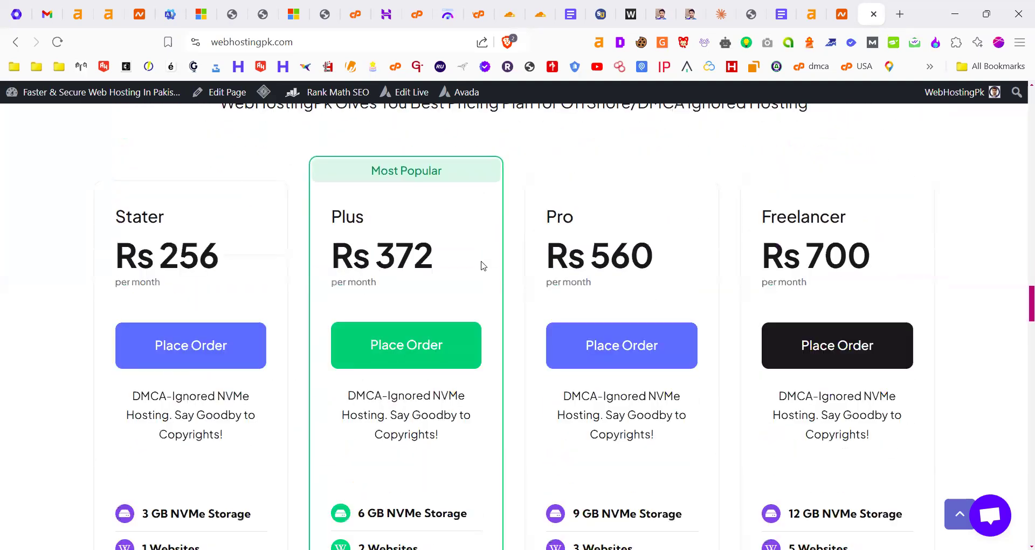
scroll(316, 318, down, 4)
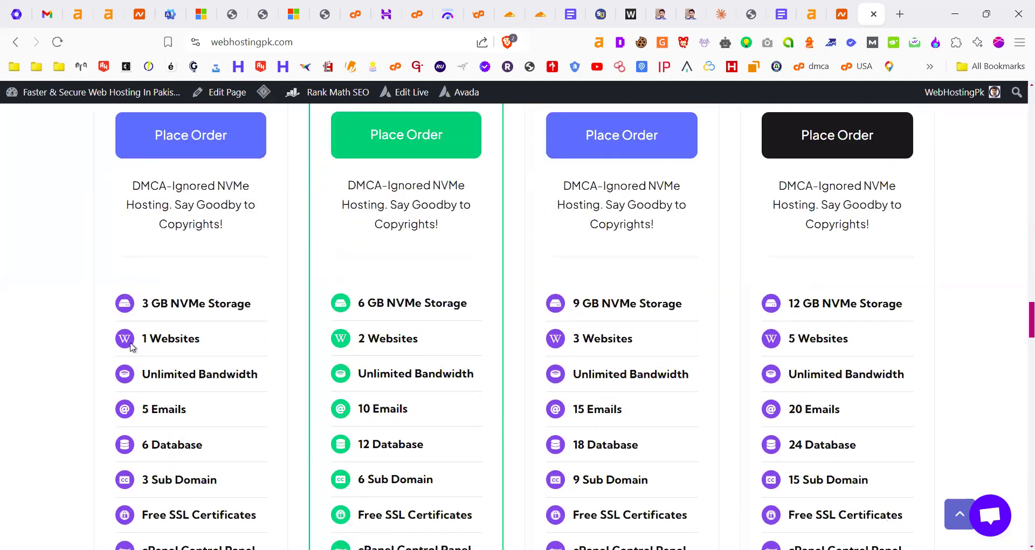
drag(149, 337, 188, 338)
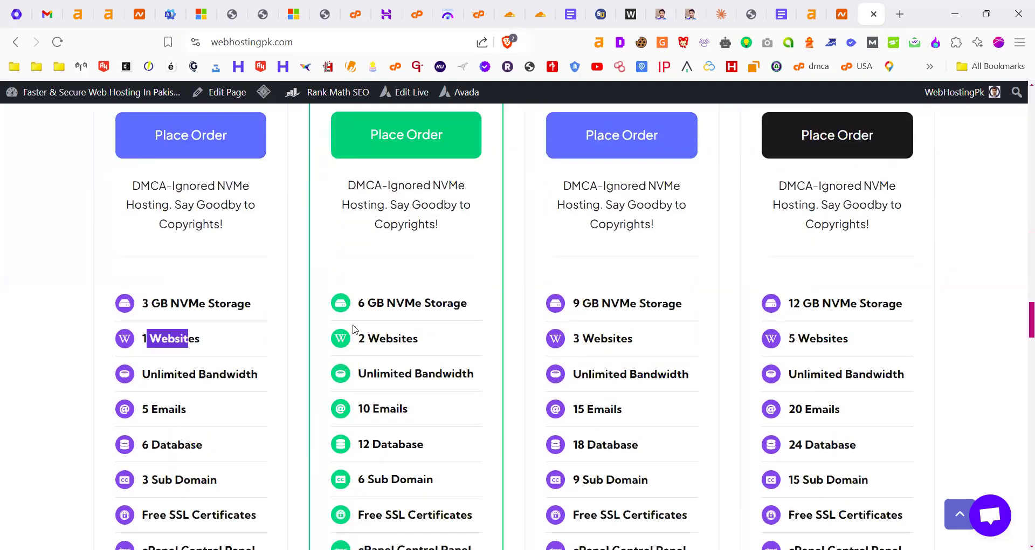
drag(357, 338, 441, 342)
click(638, 326)
scroll(636, 324, down, 10)
scroll(633, 323, down, 5)
scroll(620, 322, up, 15)
scroll(607, 320, down, 15)
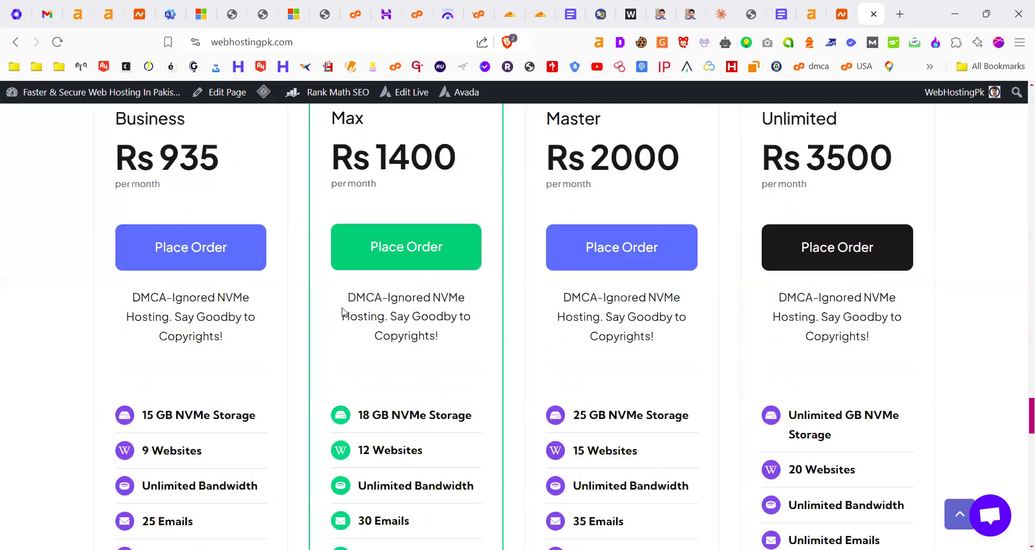
scroll(143, 252, down, 4)
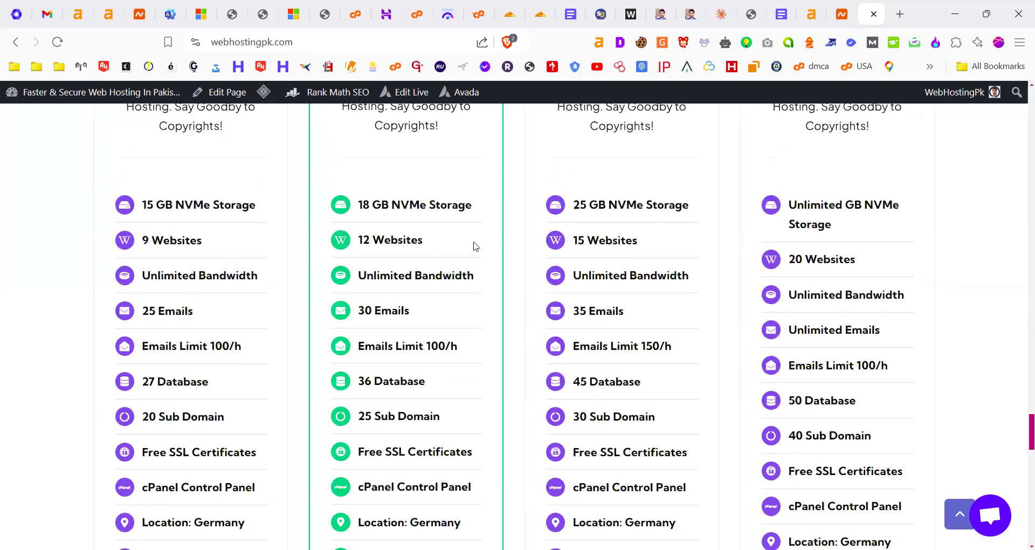
- Open the Hostinger Hosting page of the WebHostingPK site
scroll(781, 269, up, 20)
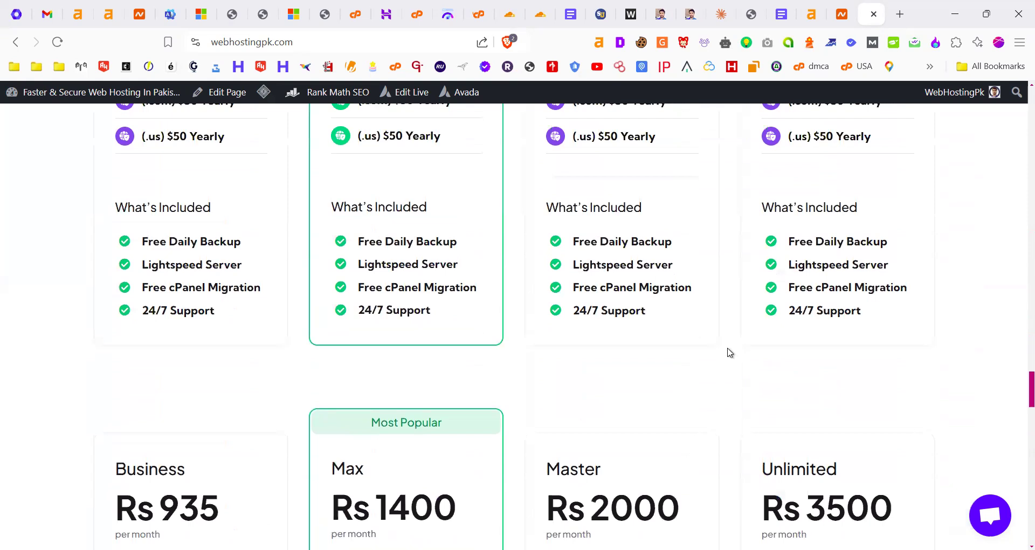
scroll(703, 360, up, 20)
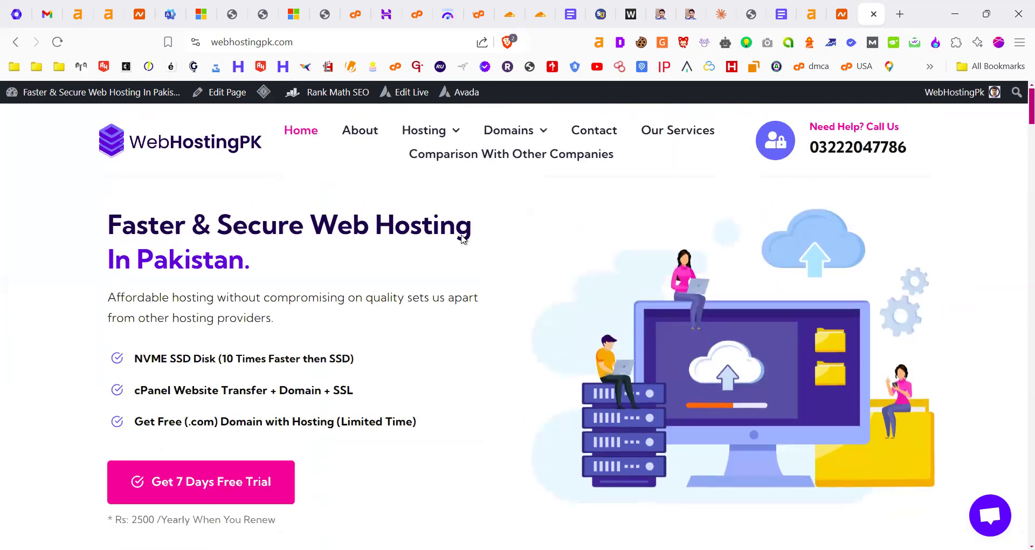
mouse_move(435, 126)
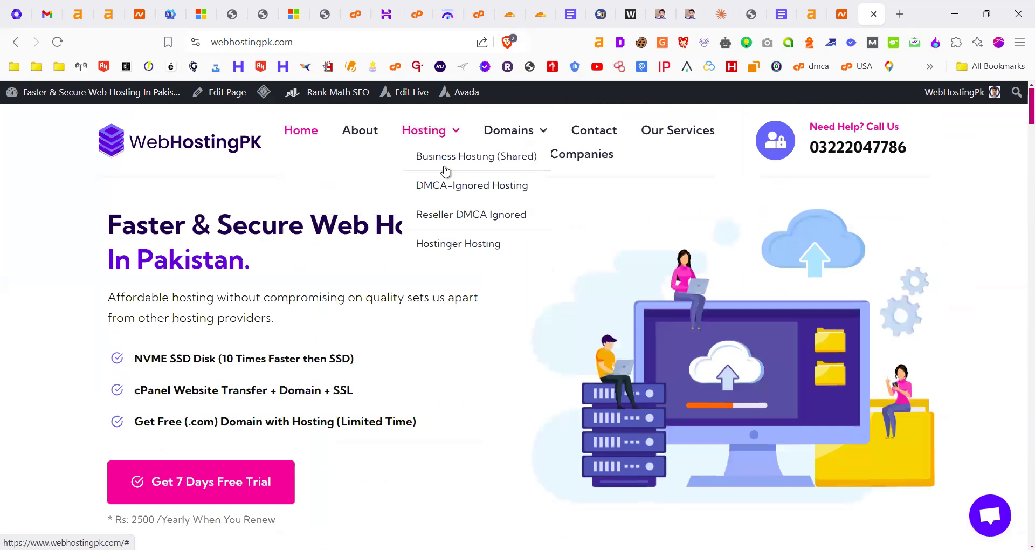
click(473, 246)
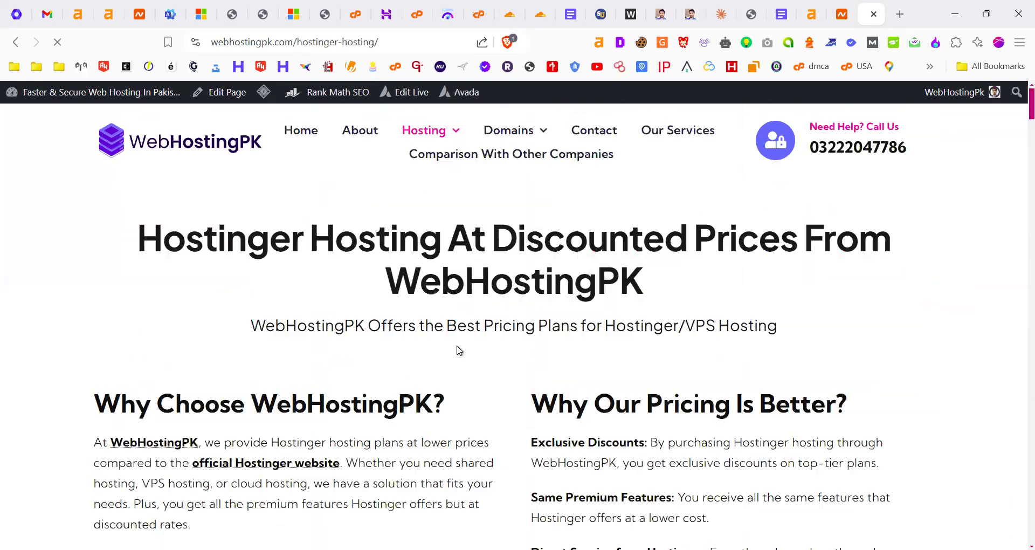
- Compare the discounted yearly prices with the official Hostinger prices for the premium and Cloud Startup plans
scroll(473, 270, down, 6)
scroll(471, 290, down, 2)
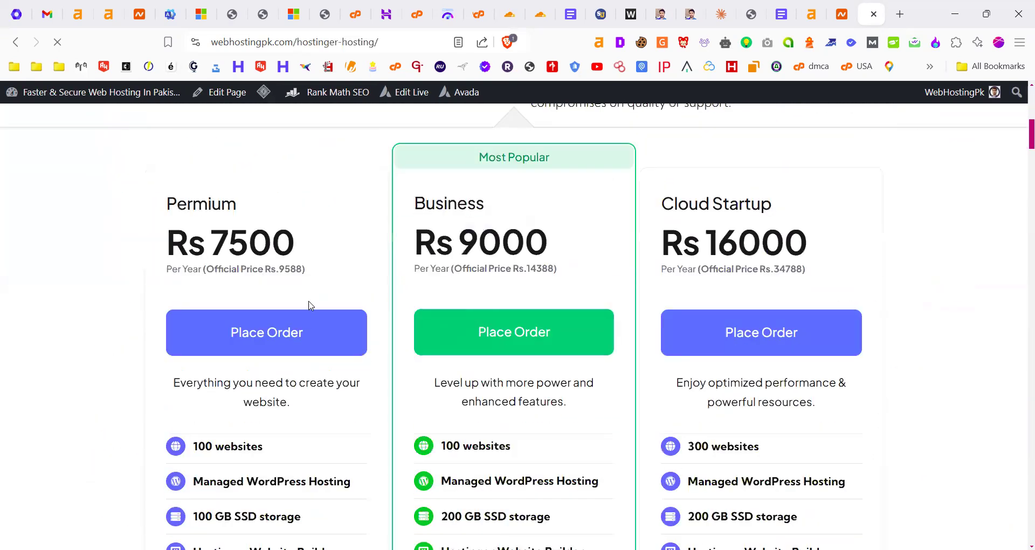
scroll(338, 282, up, 1)
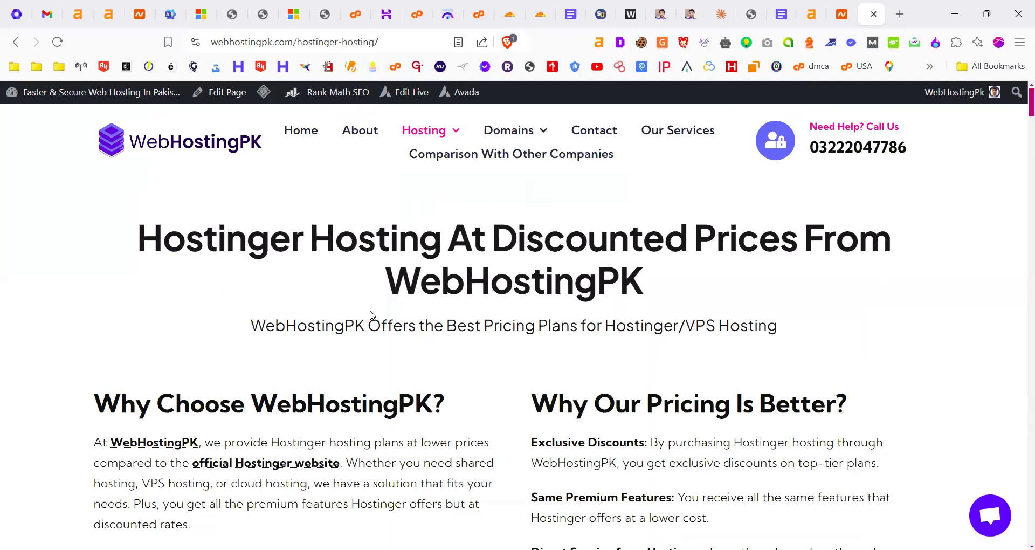
scroll(371, 315, down, 8)
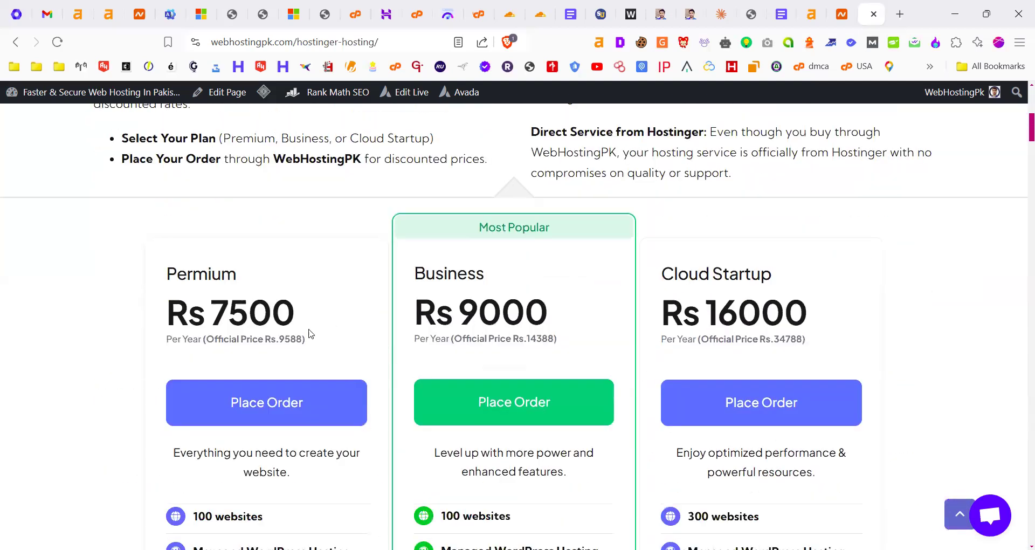
double_click(281, 339)
click(213, 323)
shift+click(305, 335)
shift+click(298, 331)
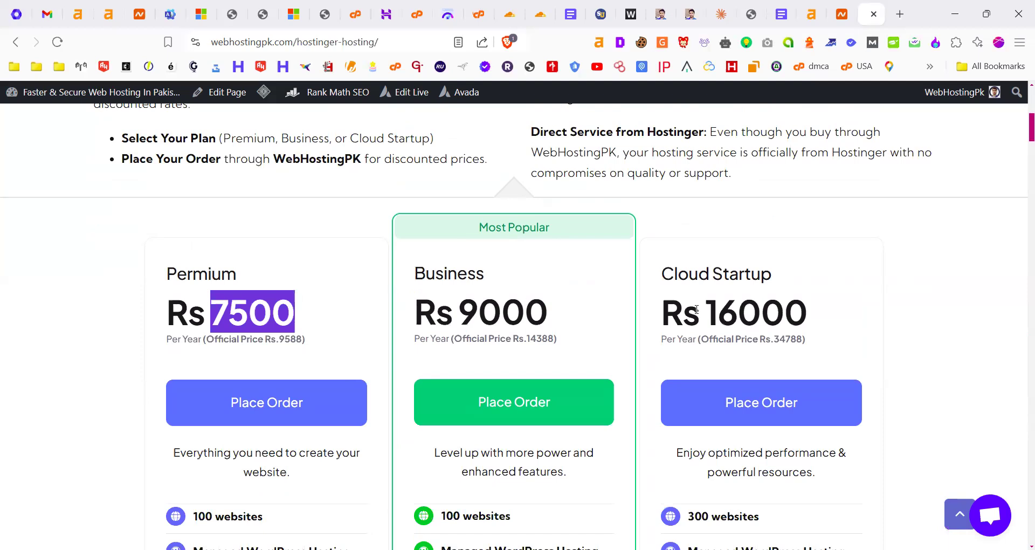
drag(775, 341, 800, 340)
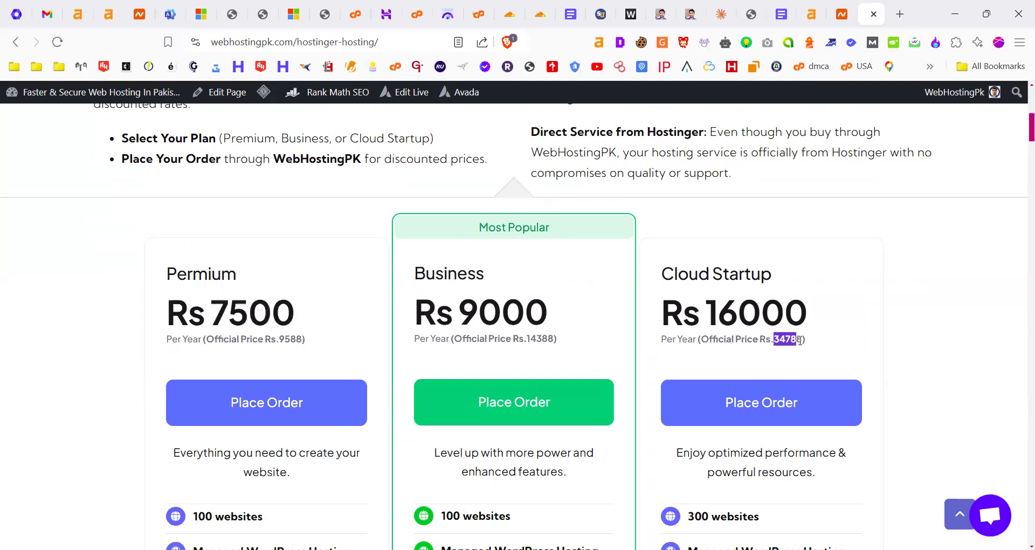
drag(705, 318, 798, 316)
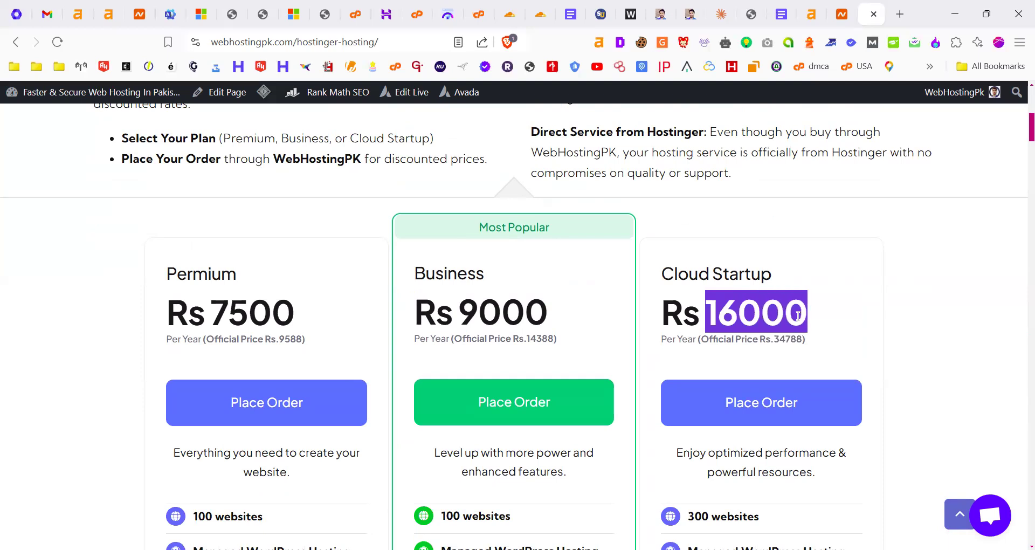
- Examine the features included in the three Hostinger plans and the page's introductory text
scroll(471, 365, down, 2)
scroll(456, 369, down, 1)
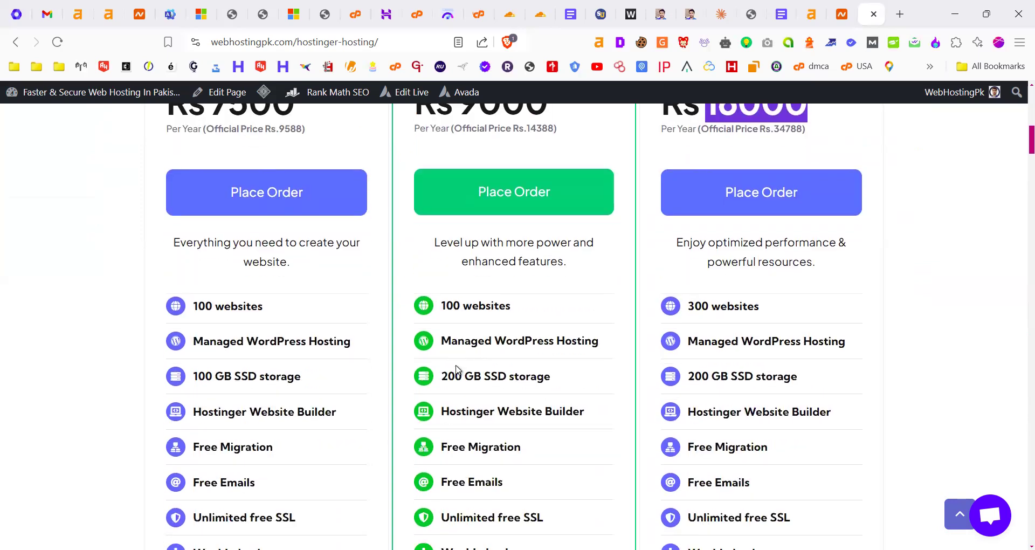
scroll(477, 324, down, 3)
scroll(477, 323, up, 4)
scroll(477, 323, up, 8)
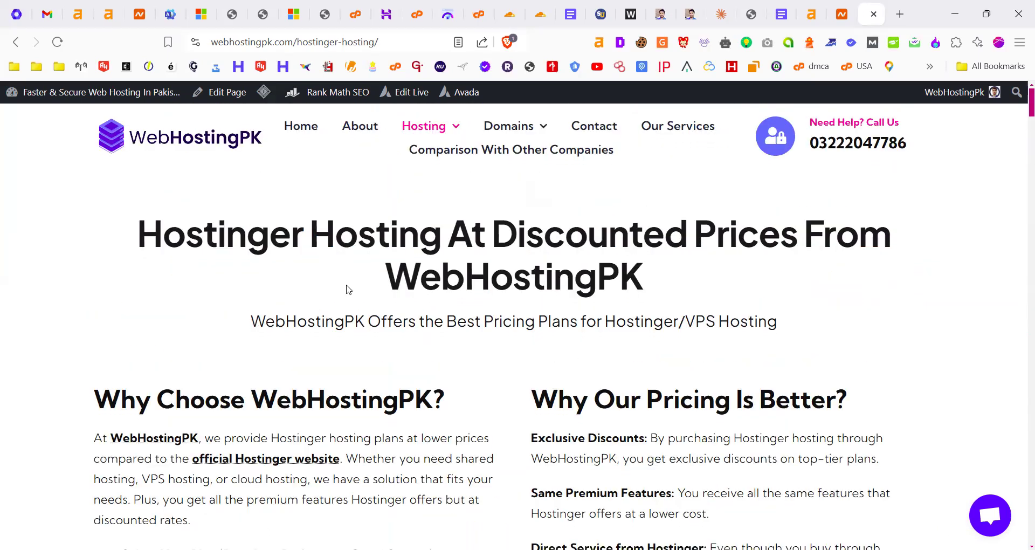
scroll(349, 290, down, 4)
scroll(349, 290, up, 3)
scroll(390, 343, down, 7)
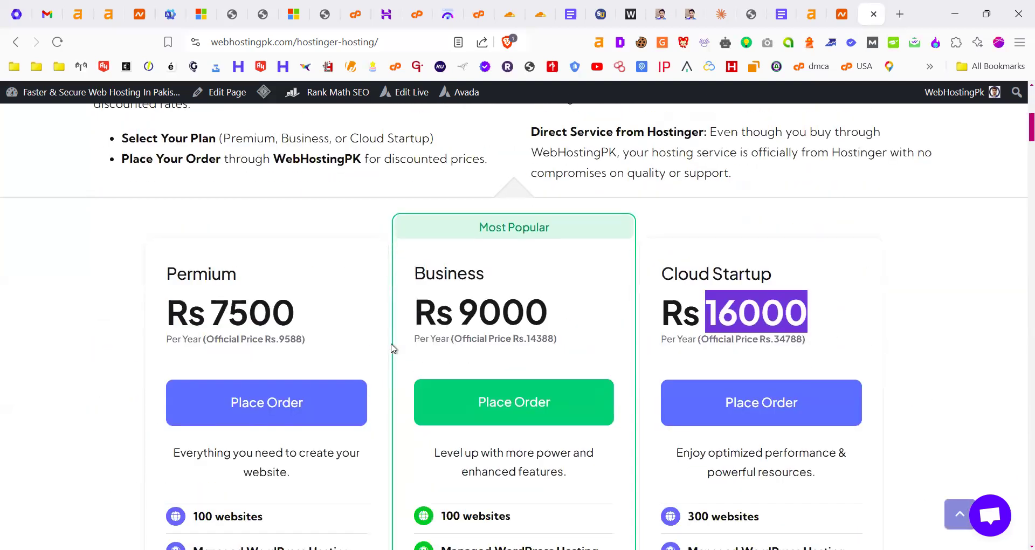
scroll(460, 338, down, 1)
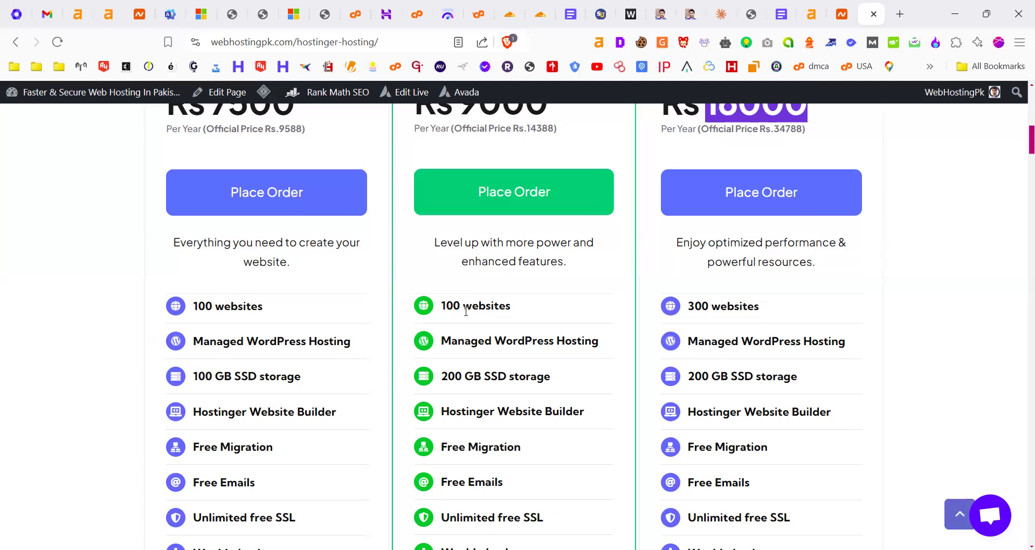
scroll(563, 323, up, 10)
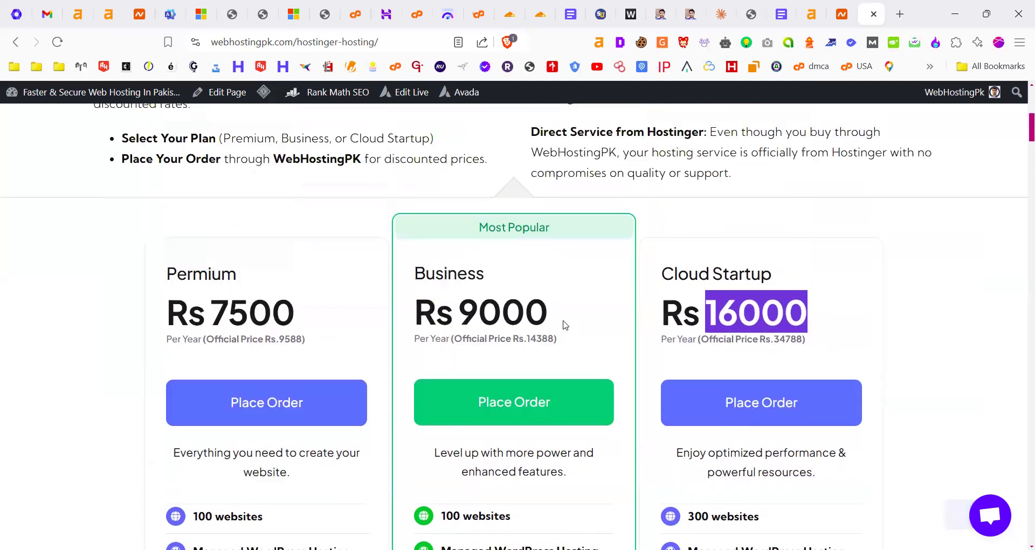
- Switch to the Cloudflare dashboard and leave the current site's overview for the account home page
click(518, 5)
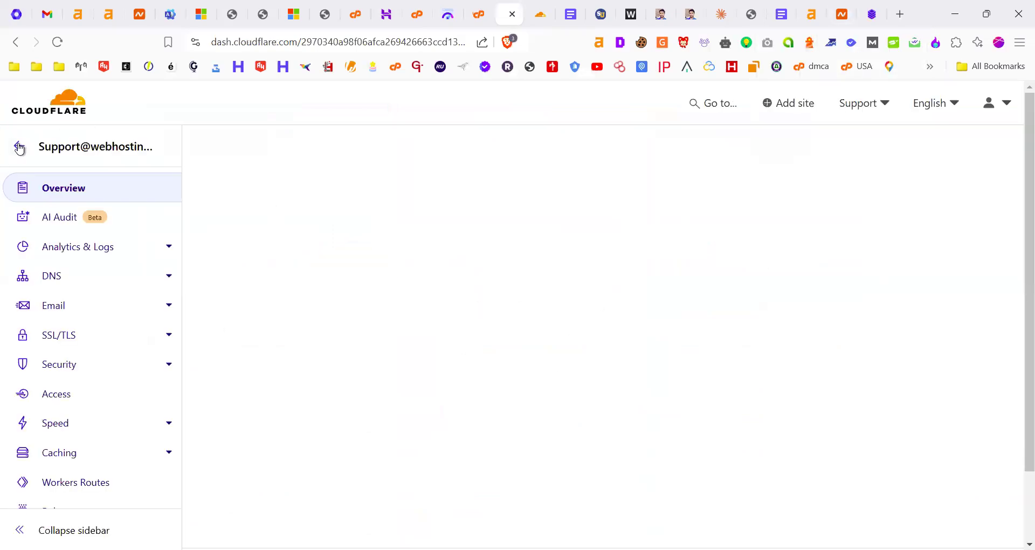
click(19, 147)
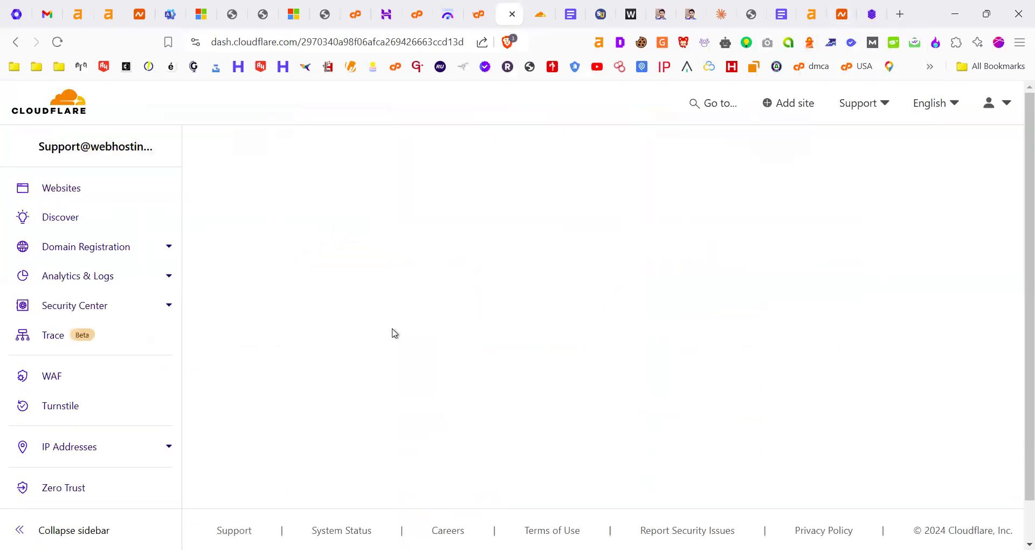
click(784, 111)
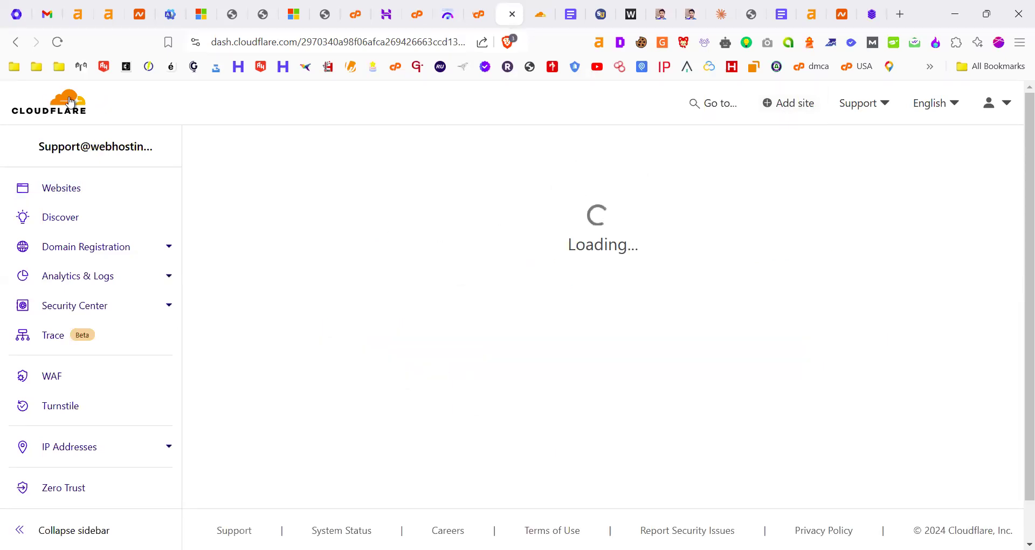
click(48, 102)
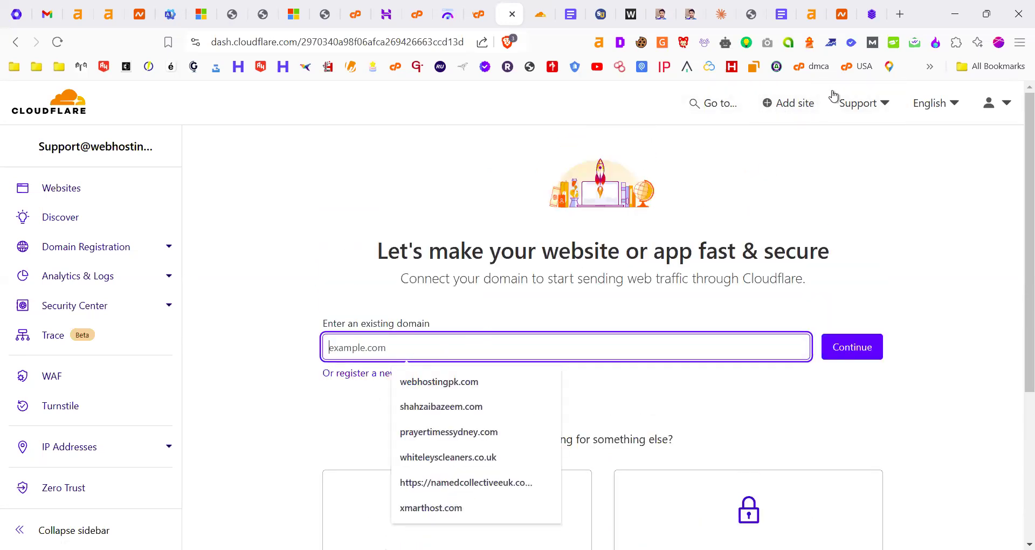
- Start adding a site to Cloudflare and enter webhostingpk.com as the existing domain
click(790, 114)
click(304, 313)
click(305, 313)
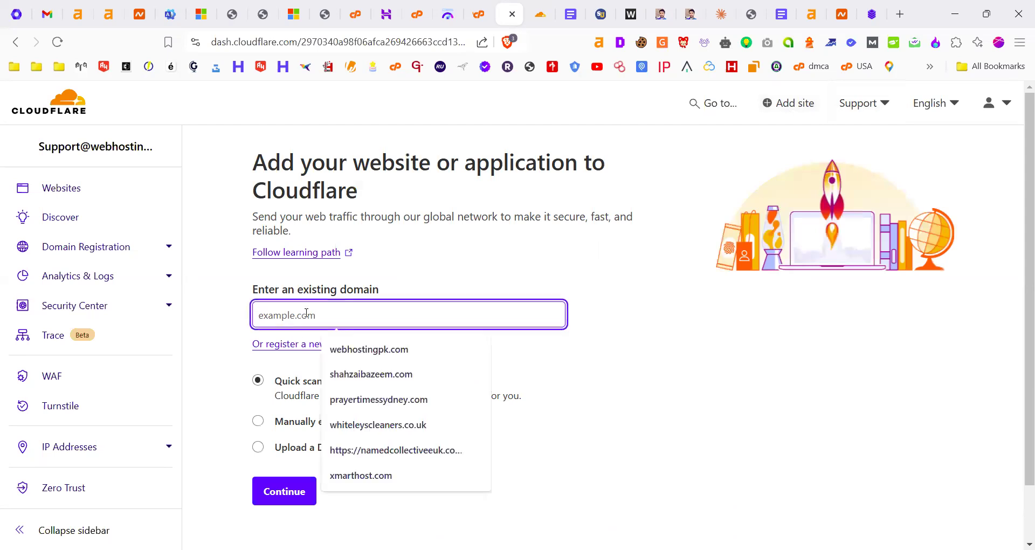
click(345, 350)
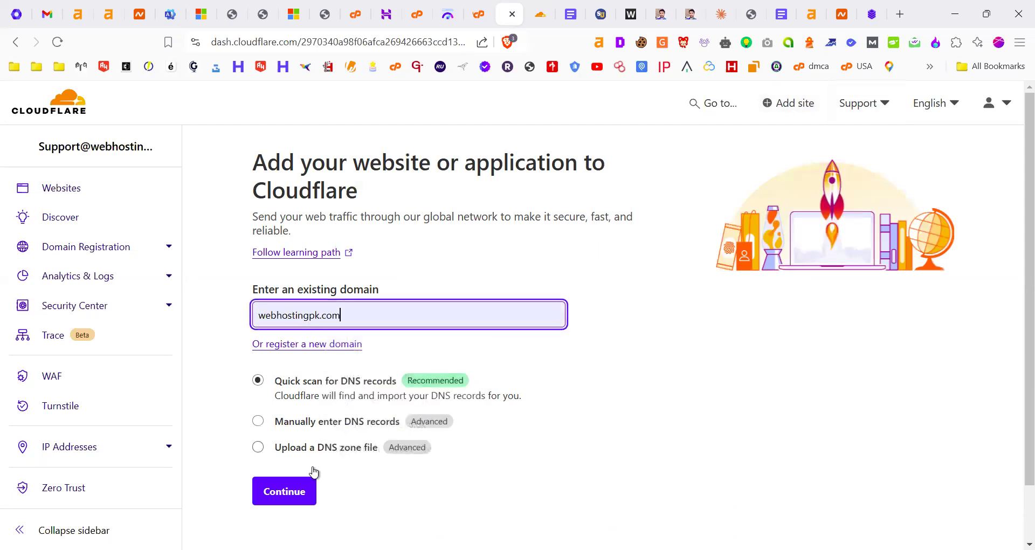
- Continue adding webhostingpk.com with the quick DNS record scan and the Free plan
click(285, 493)
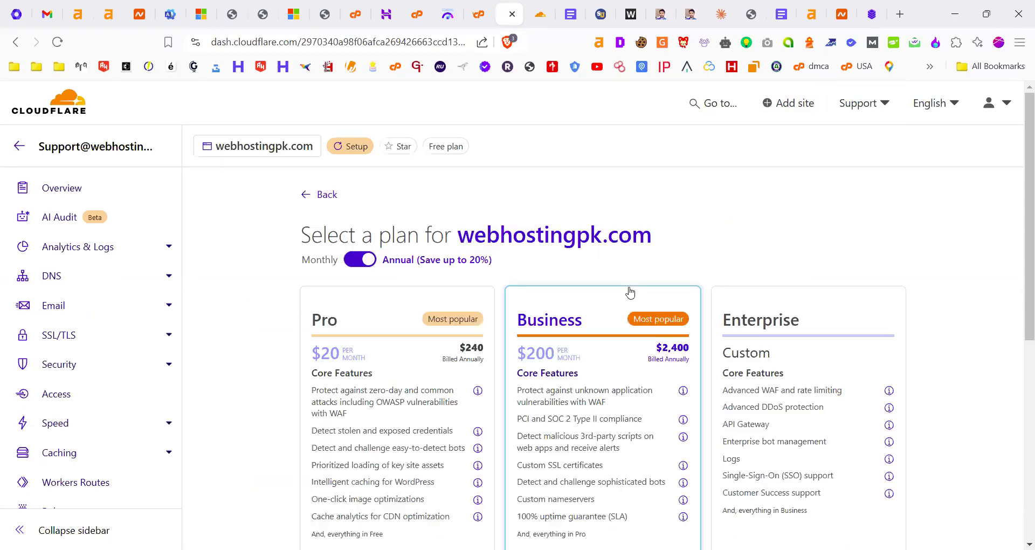
scroll(458, 382, down, 7)
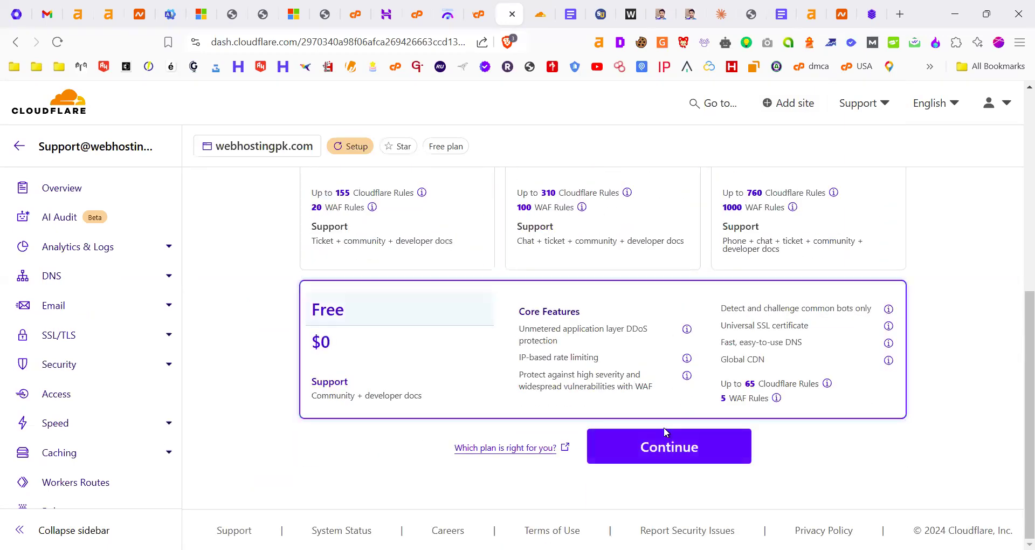
click(654, 447)
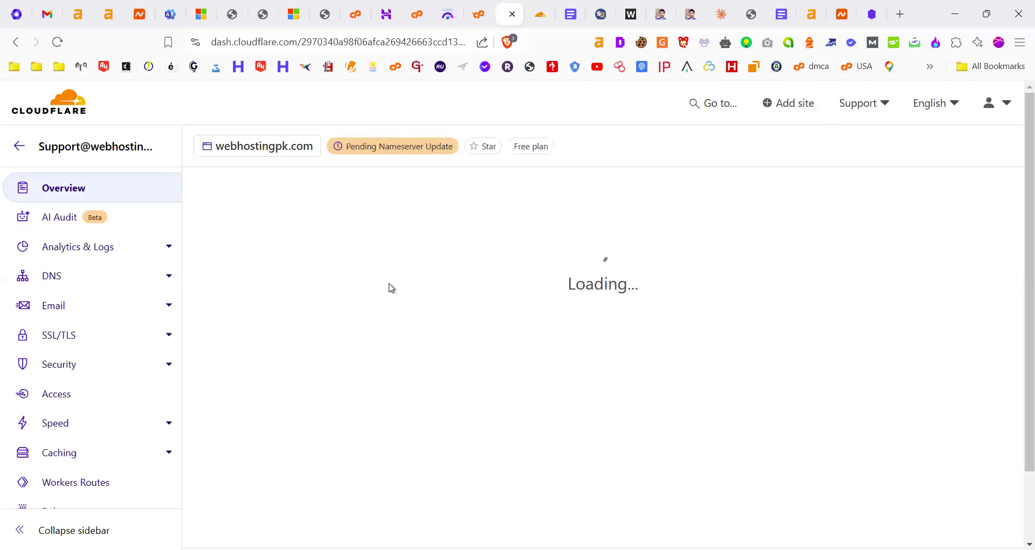
- Find the assigned Cloudflare nameservers in the site's overview and copy gloria.ns.cloudflare.com
scroll(561, 324, down, 6)
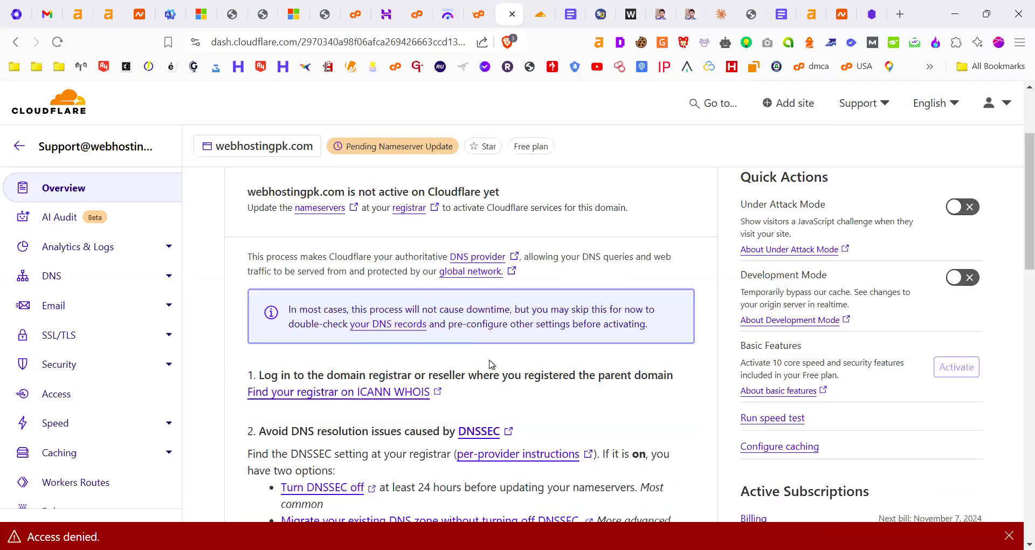
scroll(453, 365, down, 3)
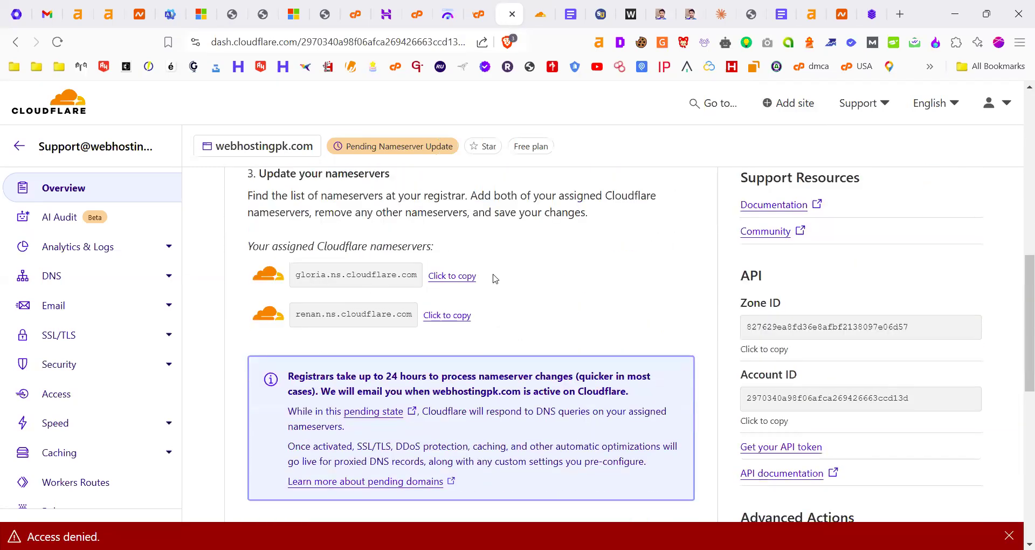
scroll(381, 293, up, 2)
scroll(399, 365, down, 3)
scroll(429, 346, up, 1)
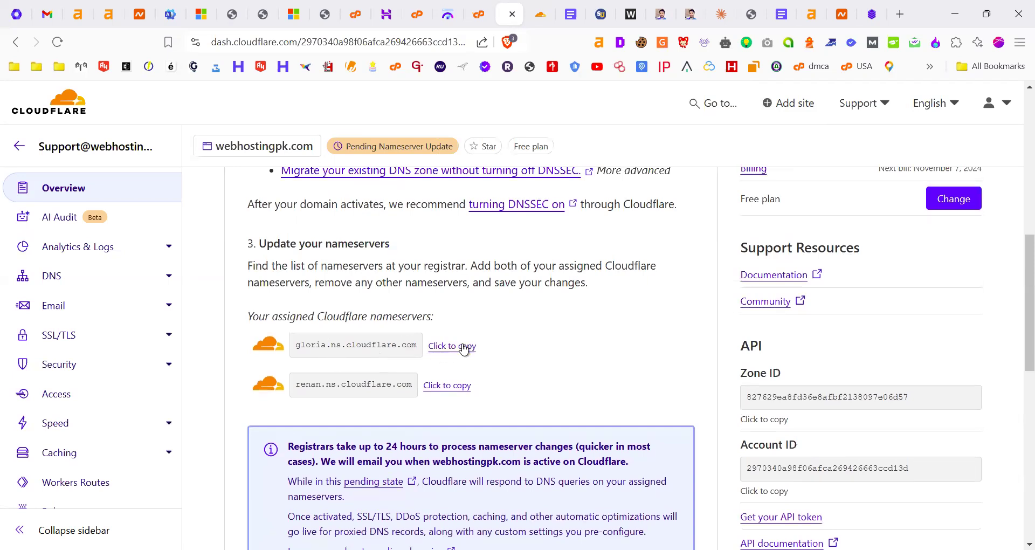
click(463, 347)
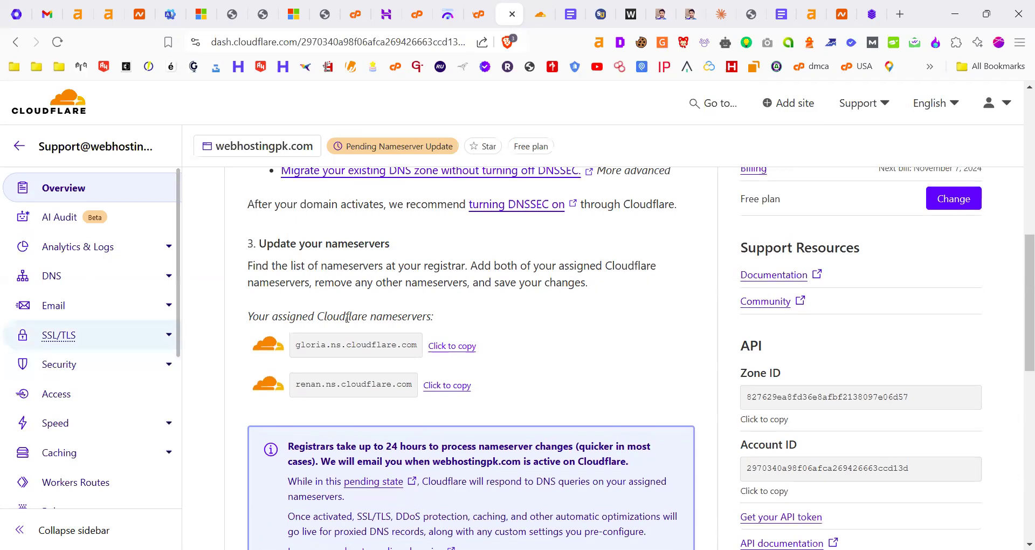
- Open the DNS records of webhostingpk.com and review the imported record list
scroll(347, 317, up, 10)
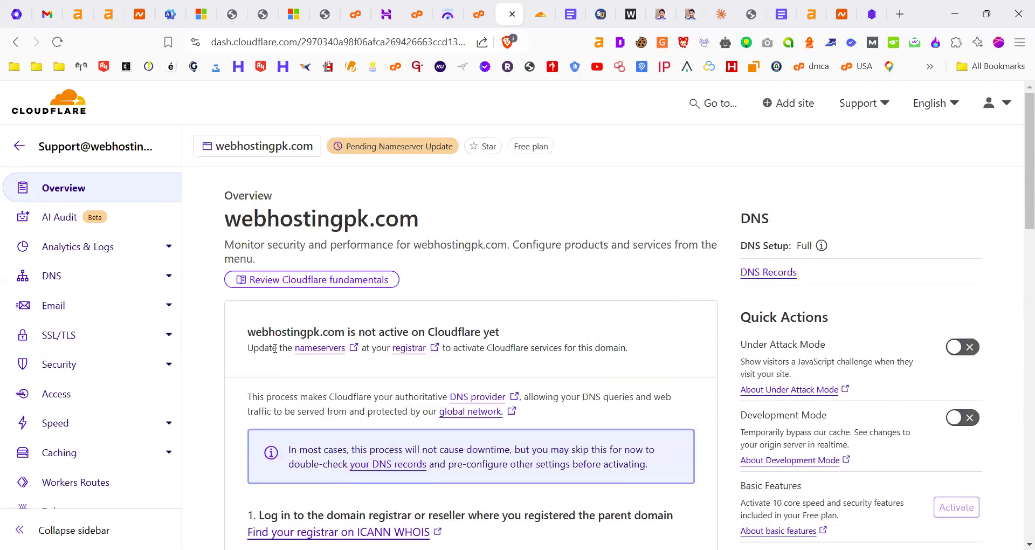
click(92, 277)
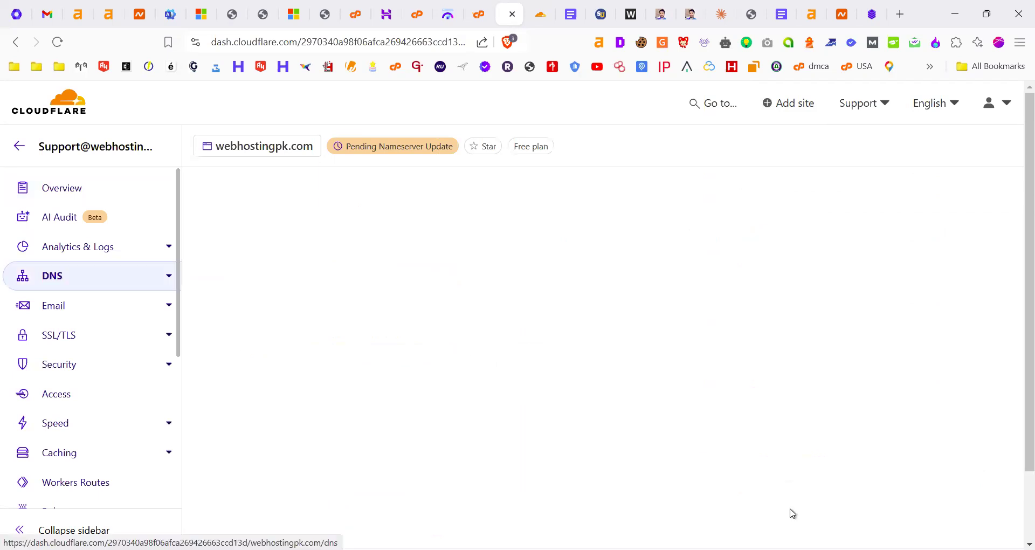
scroll(488, 351, down, 5)
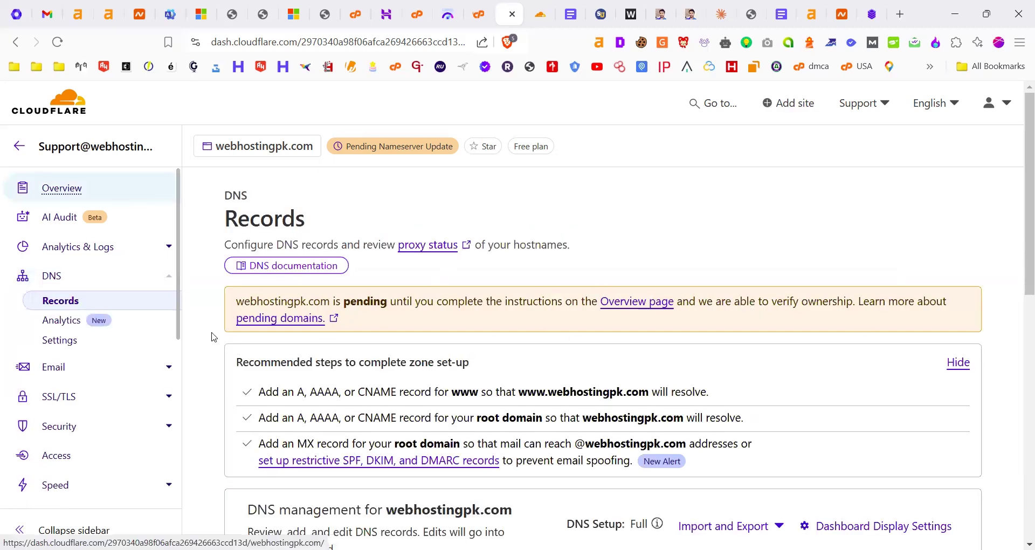
click(90, 276)
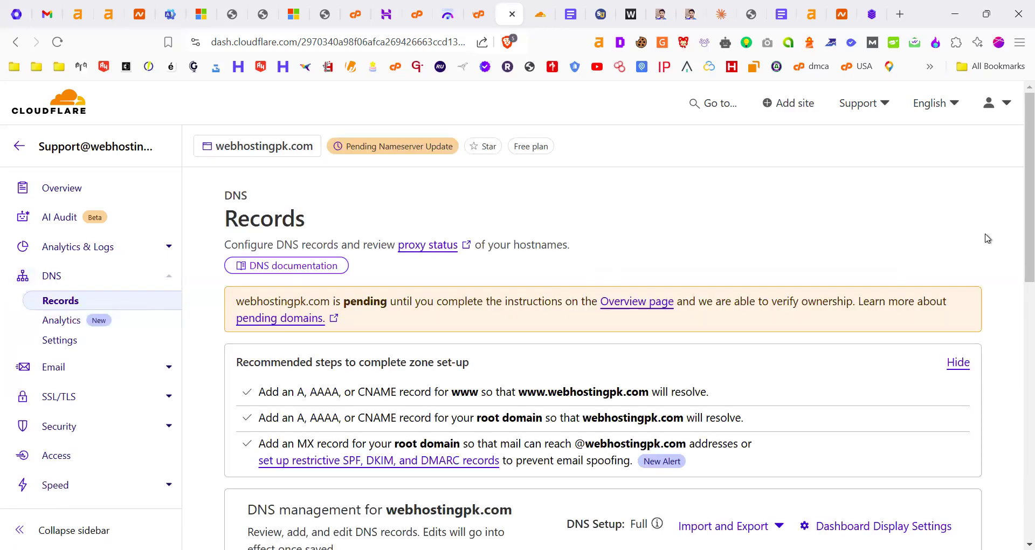
scroll(597, 268, down, 4)
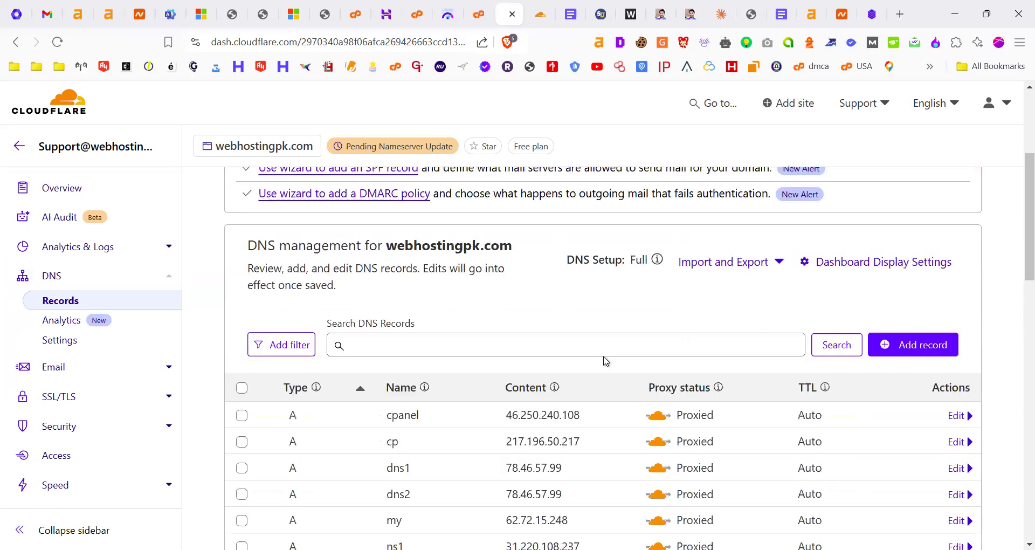
scroll(816, 387, up, 4)
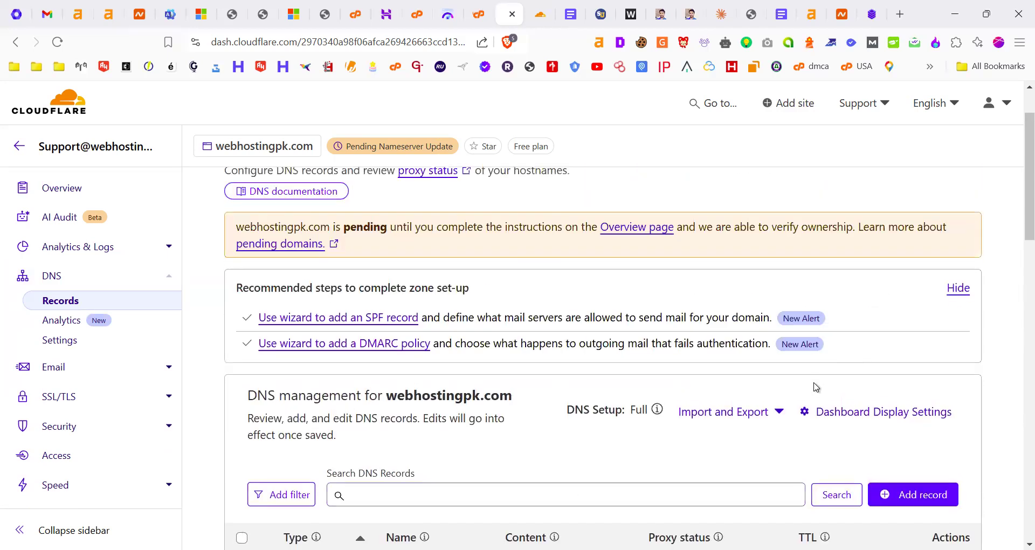
- Start a new DNS record of type A with the name @, leaving the IPv4 address empty
scroll(816, 387, down, 1)
click(914, 435)
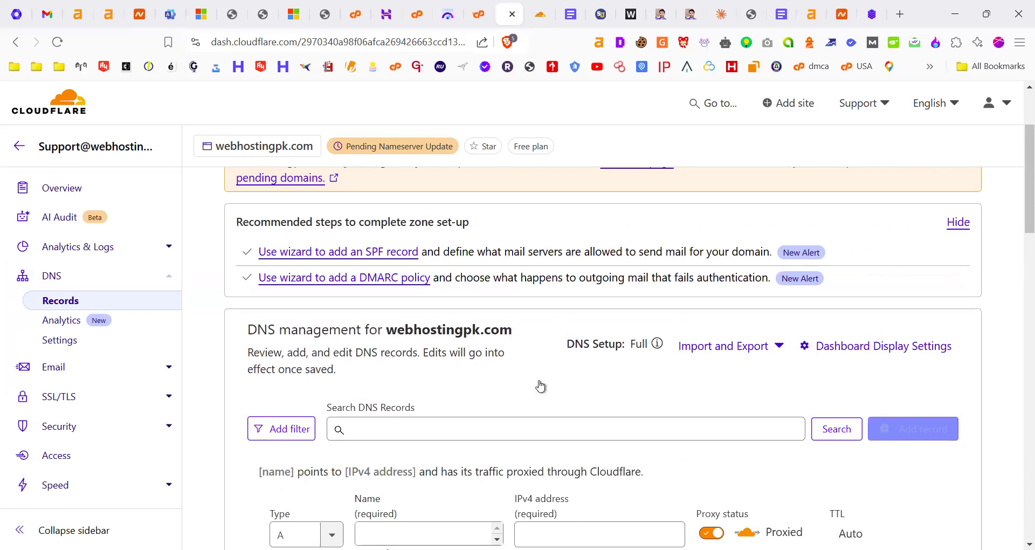
scroll(404, 399, down, 1)
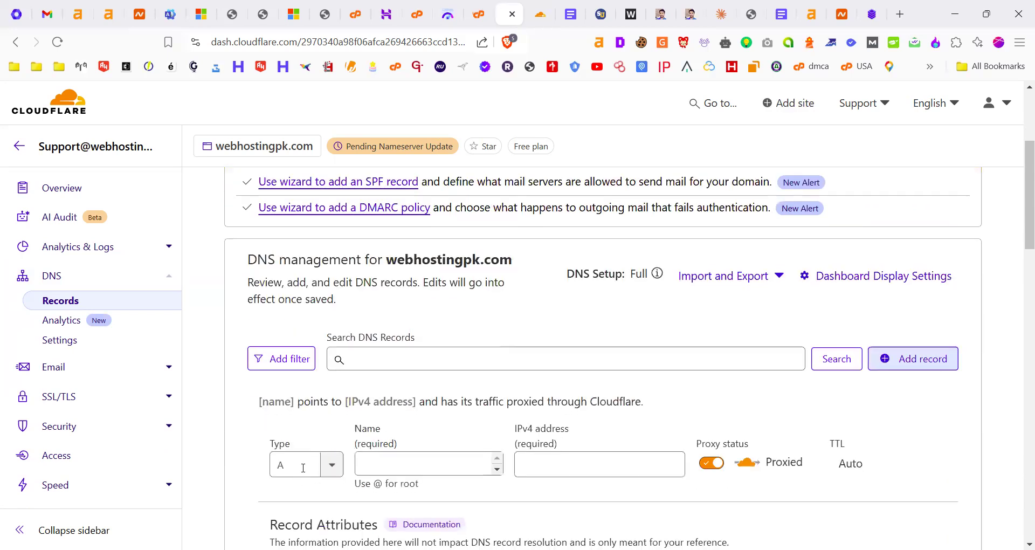
click(331, 468)
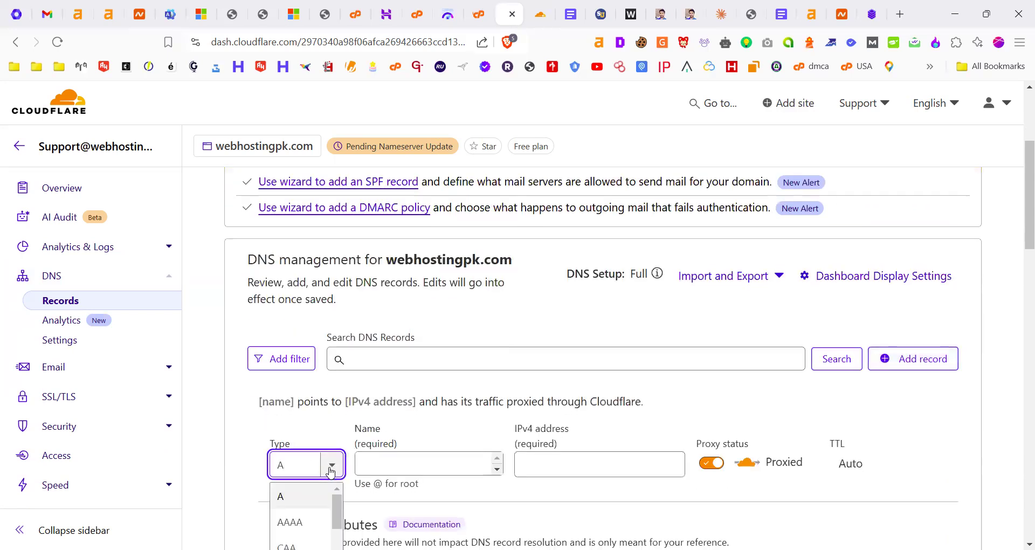
click(359, 464)
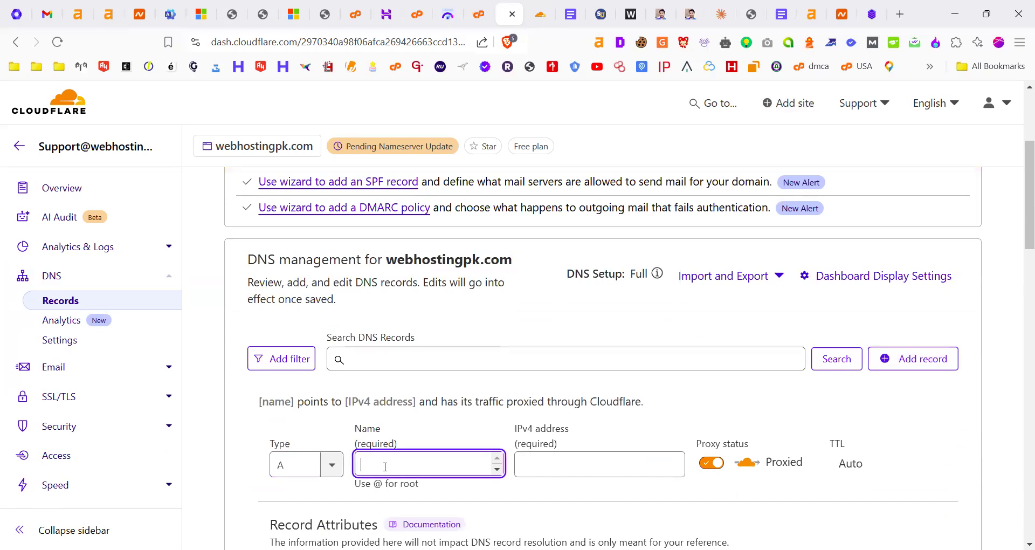
text(@)
click(531, 462)
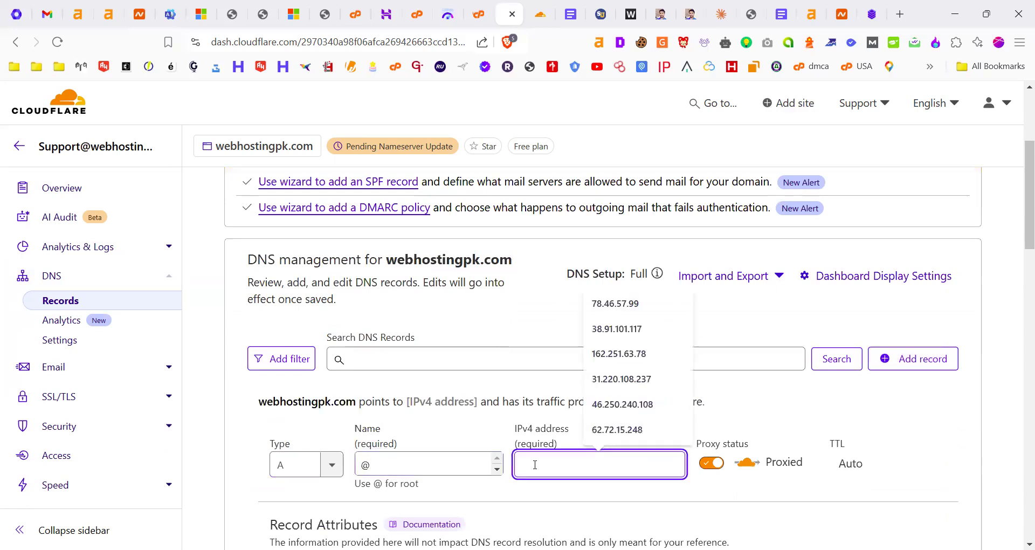
click(510, 415)
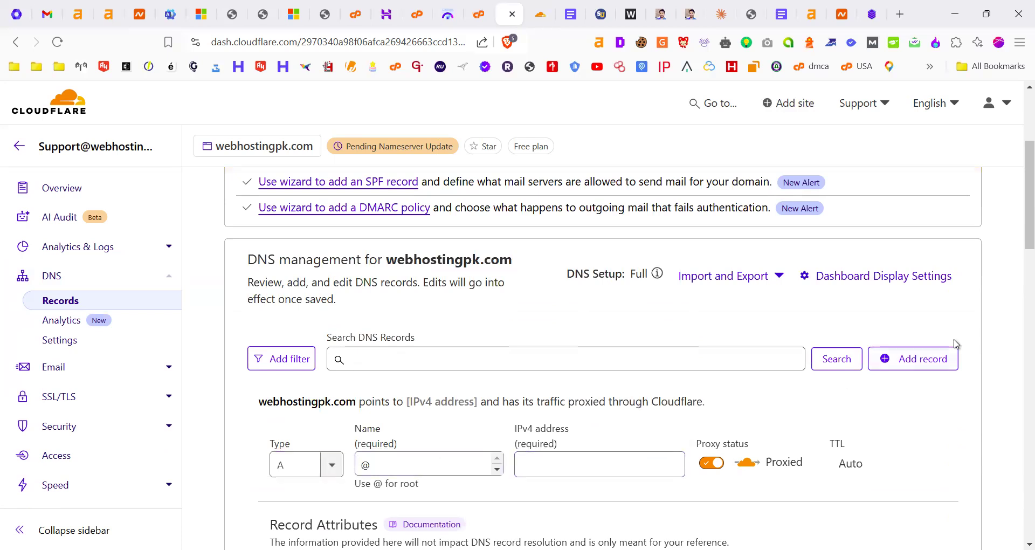
- Fill the new record in as a CNAME named www with target webhostingpk.com, and leave for the account home without saving
click(340, 467)
scroll(315, 456, down, 1)
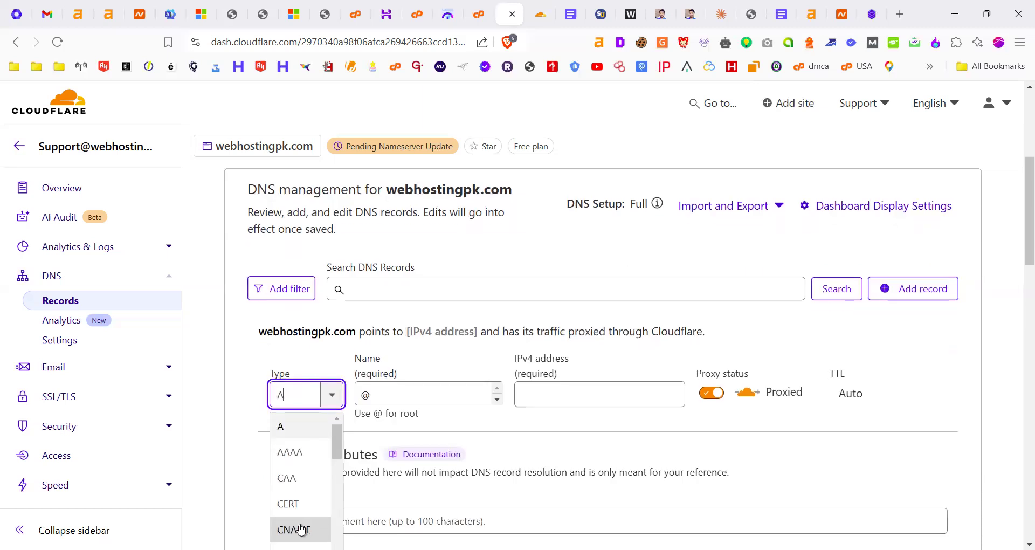
click(301, 529)
key(Tab)
text(www)
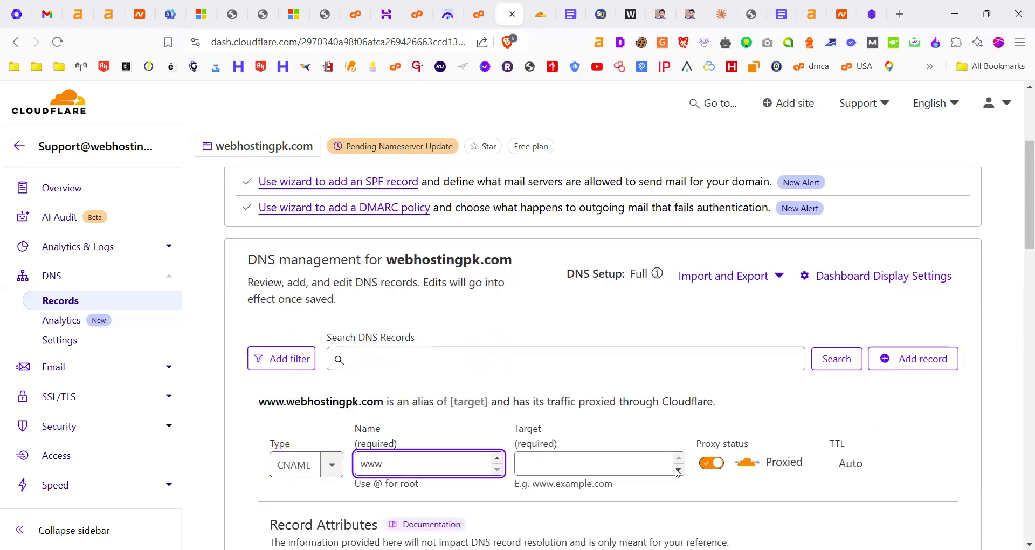
click(575, 456)
text(w)
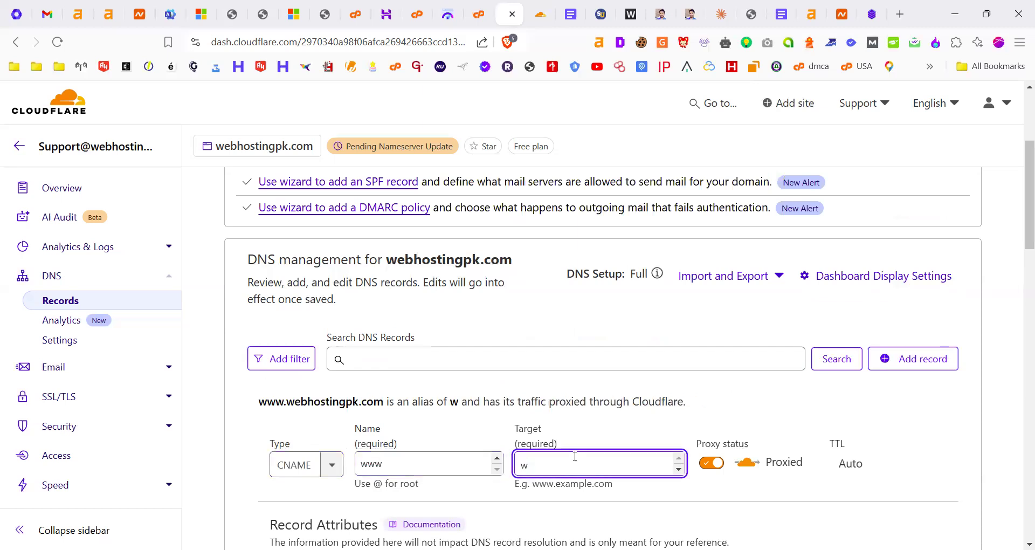
text(ebho)
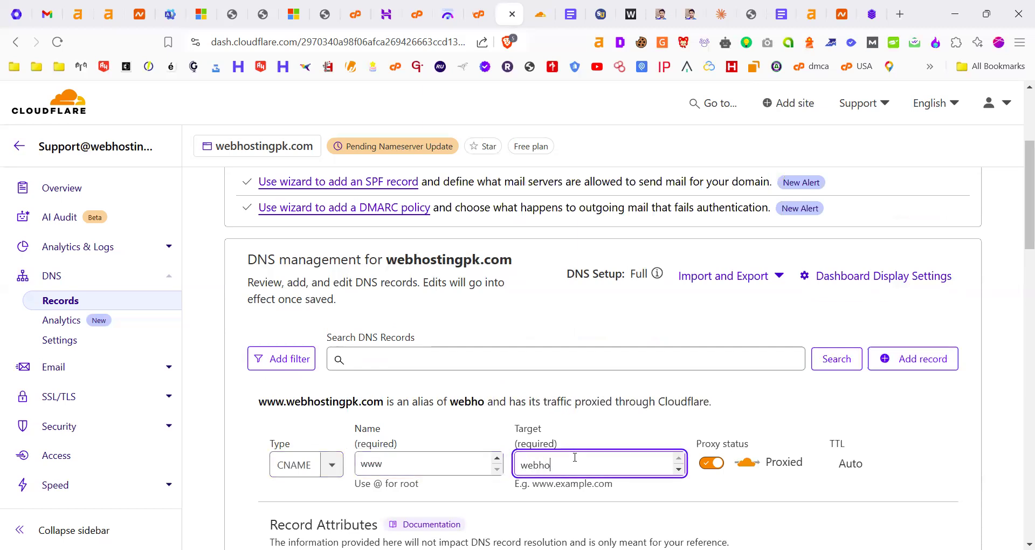
text(stingpk.com)
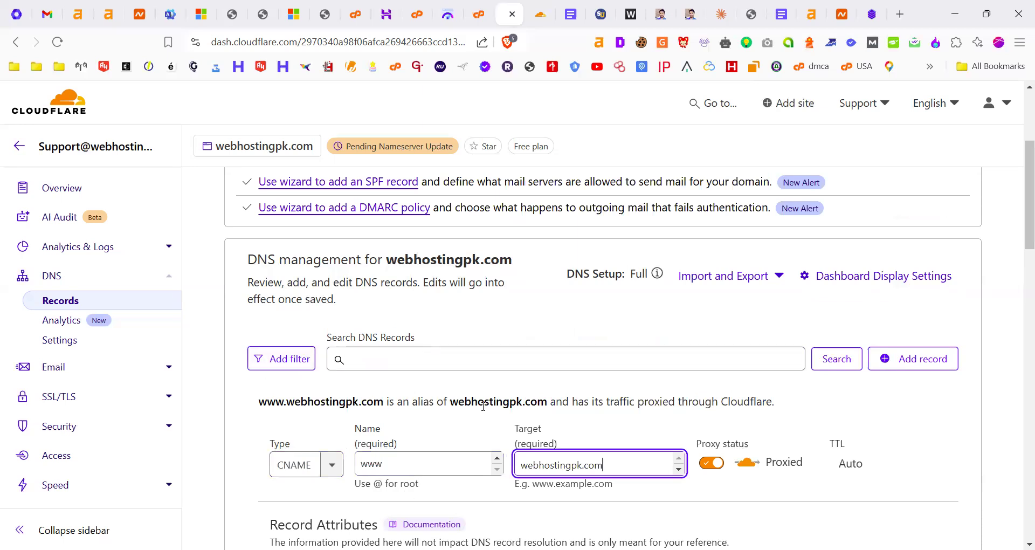
click(21, 147)
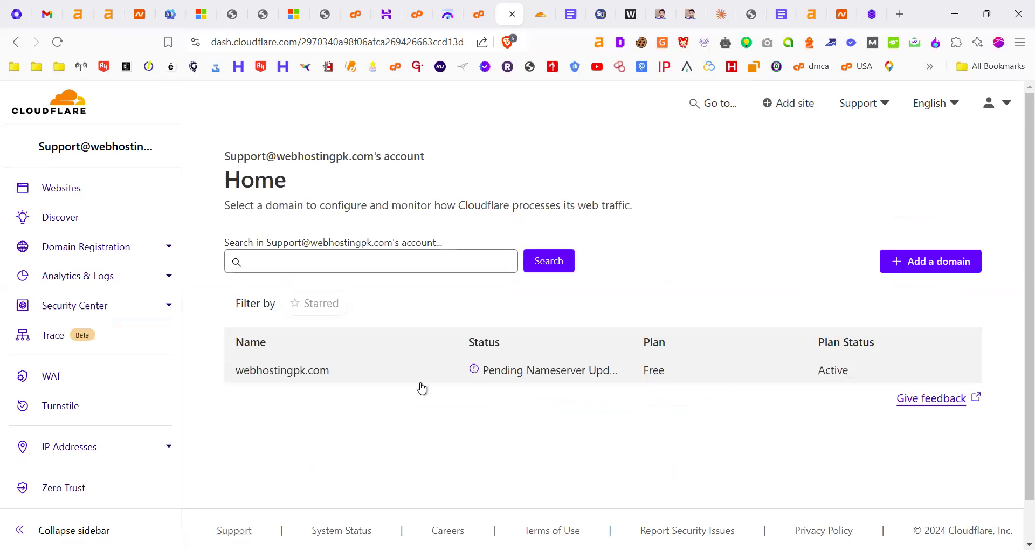
- Open the SSL/TLS overview of webhostingpk.com and check its current encryption mode
click(422, 384)
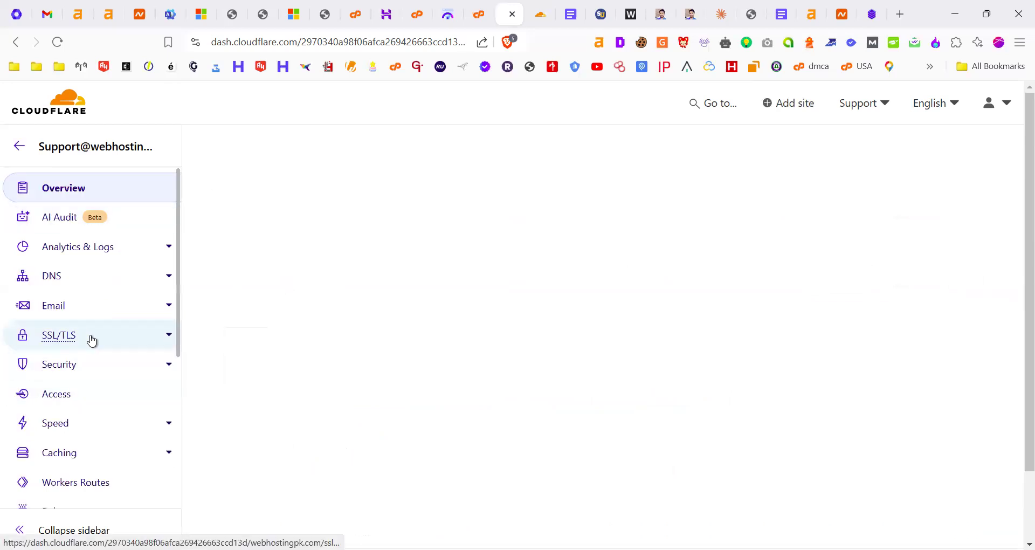
click(74, 339)
click(111, 382)
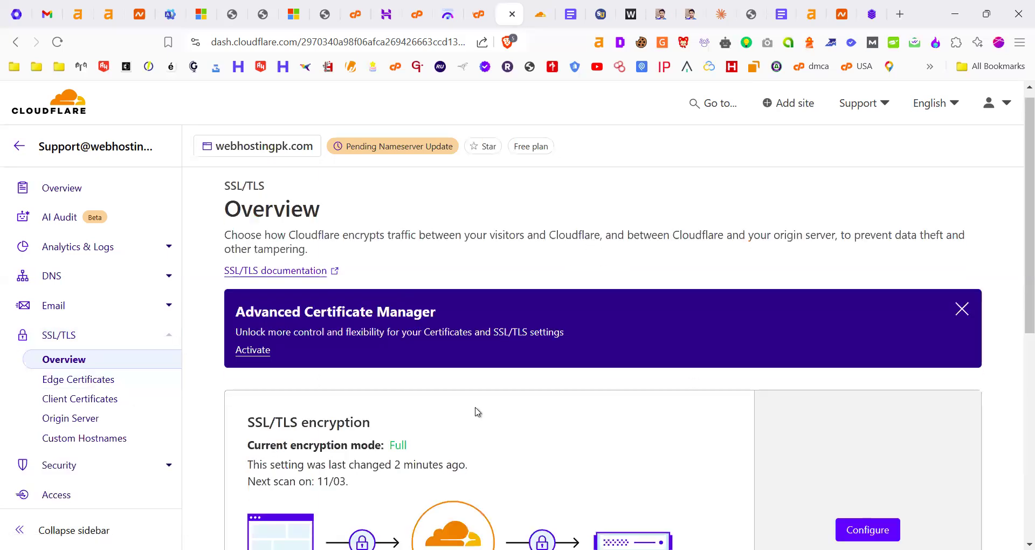
scroll(379, 310, down, 2)
drag(377, 319, 425, 330)
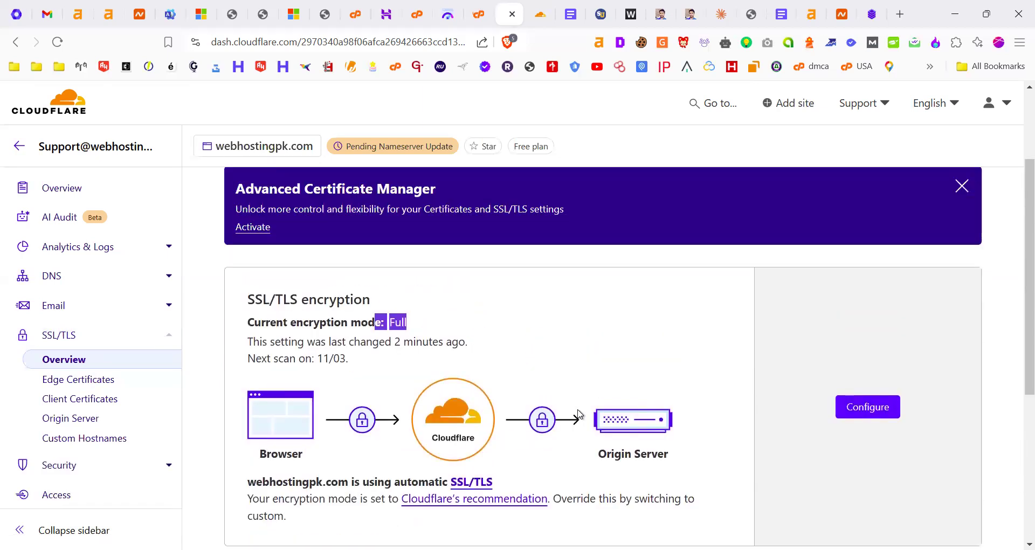
- Open the encryption mode configuration and switch to Custom SSL/TLS to view the available modes
click(871, 399)
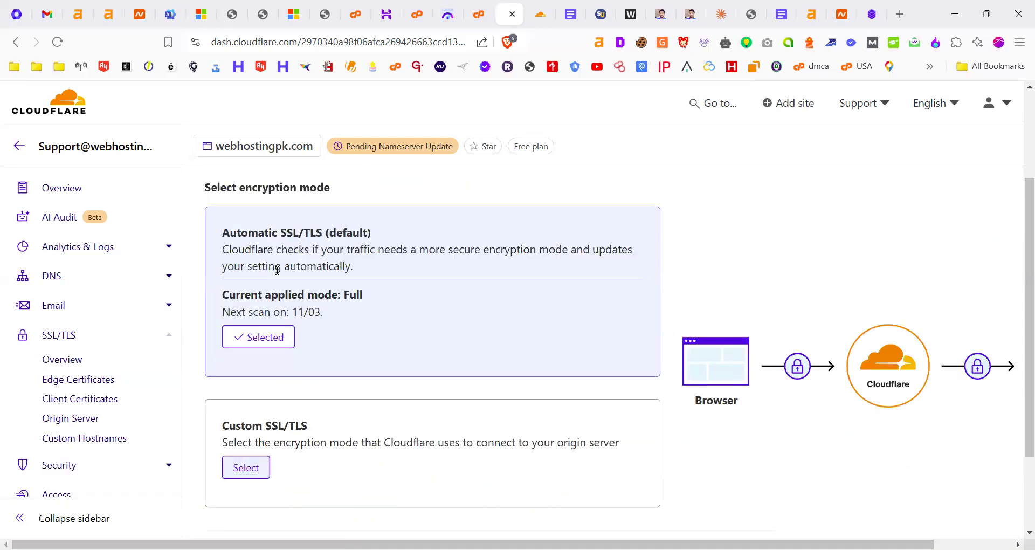
click(249, 475)
scroll(330, 423, down, 4)
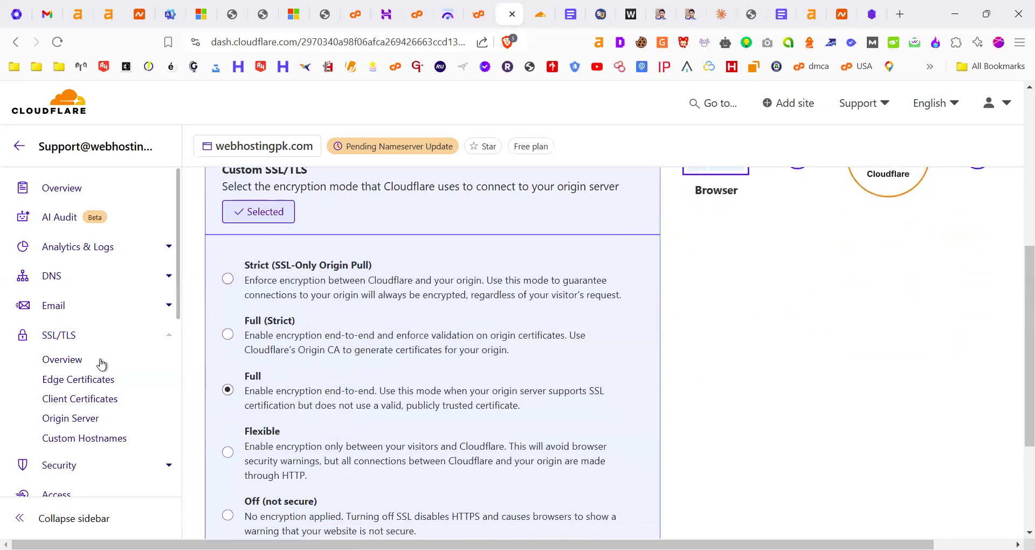
- Return to the site's overview and try to activate the Basic Features
click(60, 195)
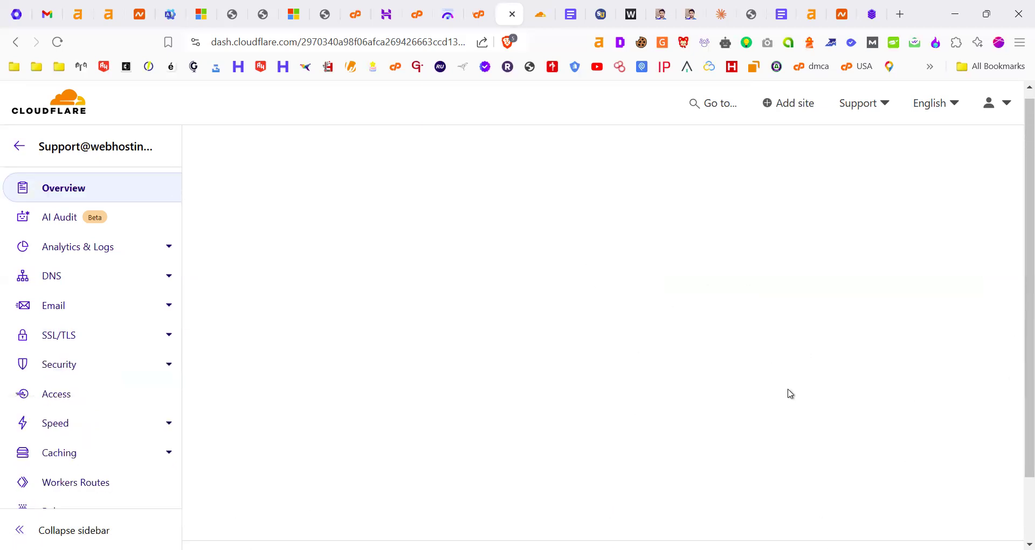
scroll(886, 410, down, 1)
drag(757, 350, 827, 350)
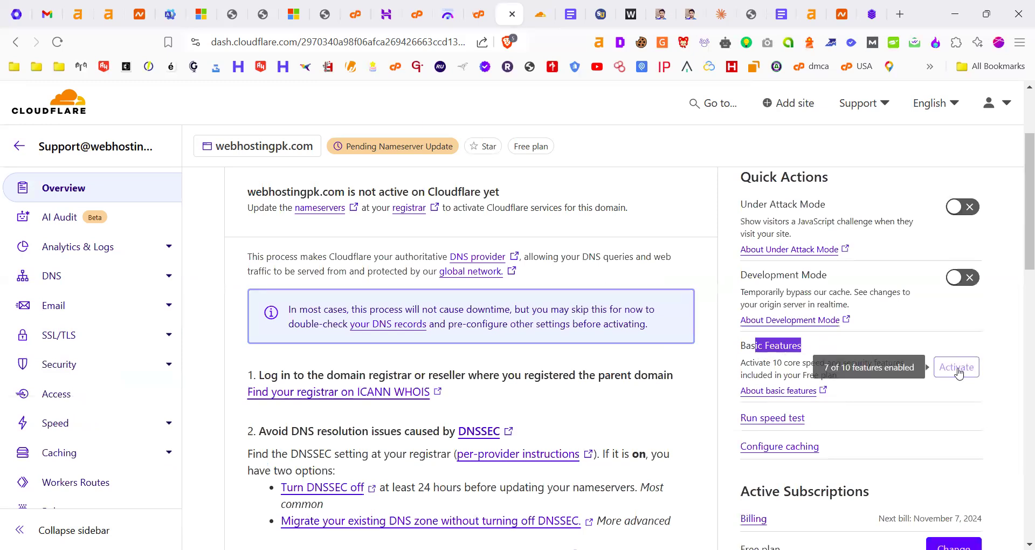
click(957, 372)
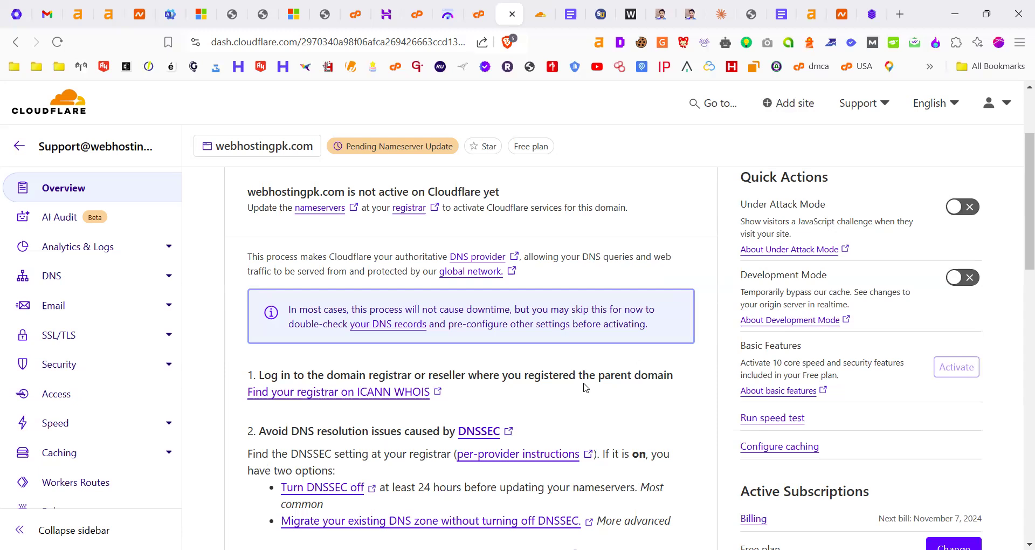
scroll(583, 387, up, 3)
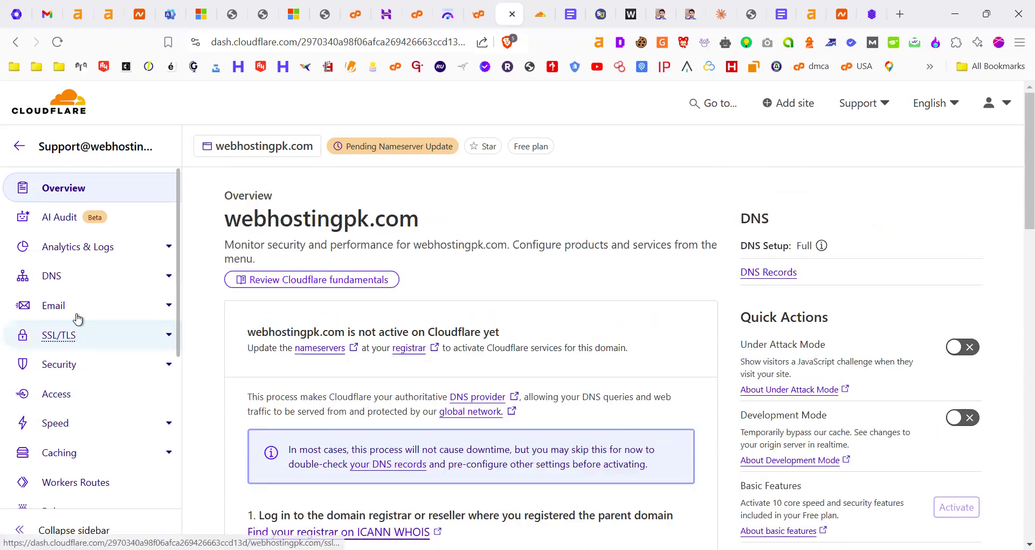
- Open the site's caching configuration, review the Purge Cache section, and return to the account home
click(98, 454)
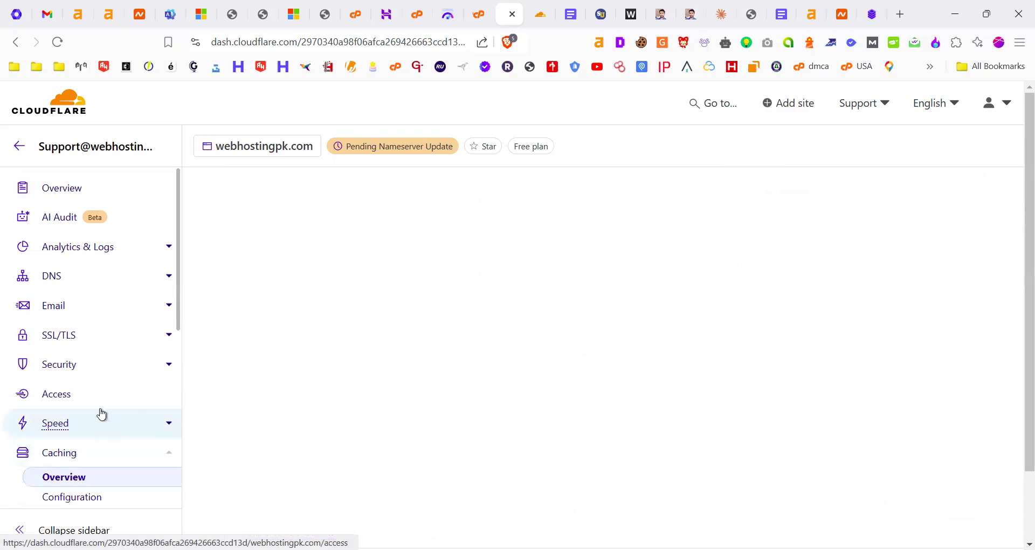
scroll(64, 427, down, 2)
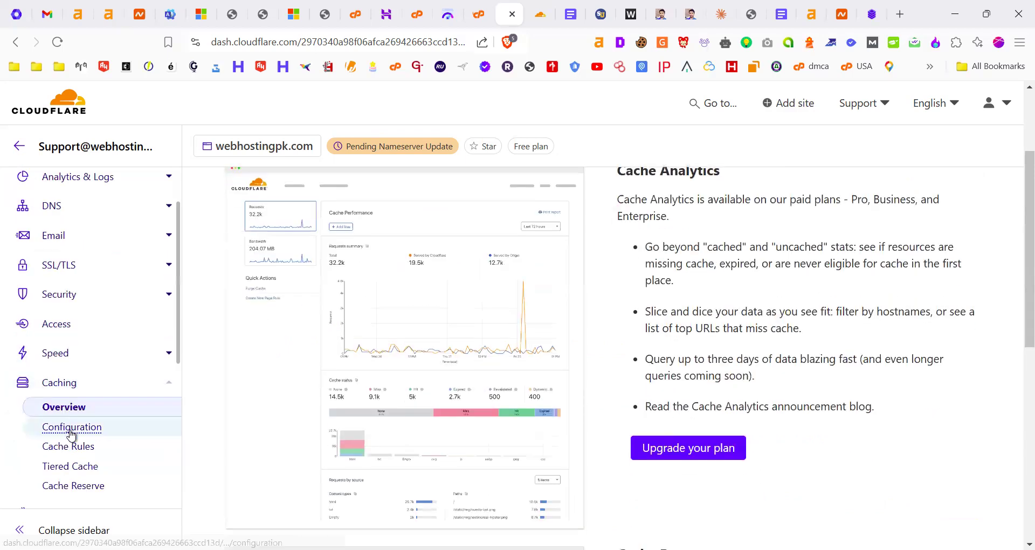
click(68, 427)
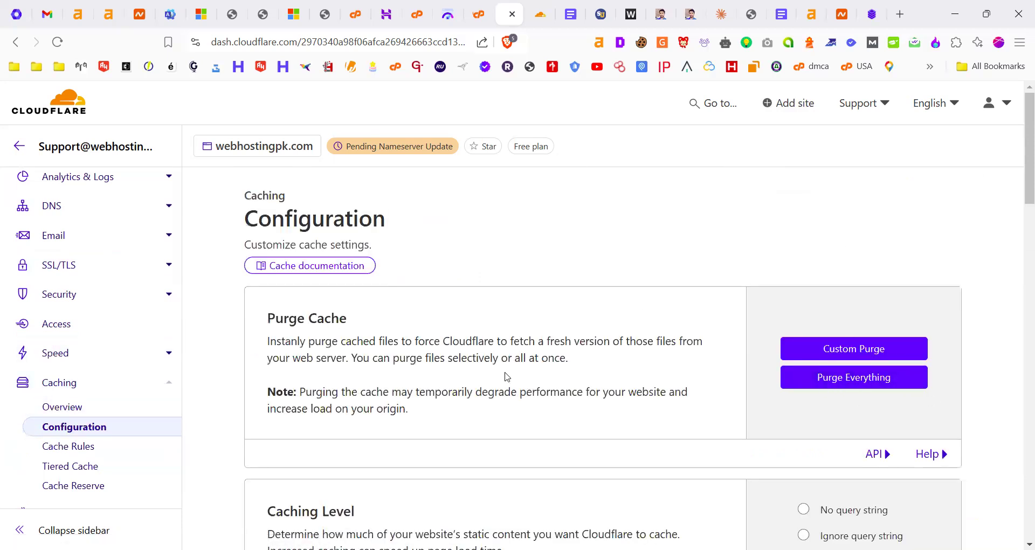
drag(458, 391, 536, 391)
click(538, 391)
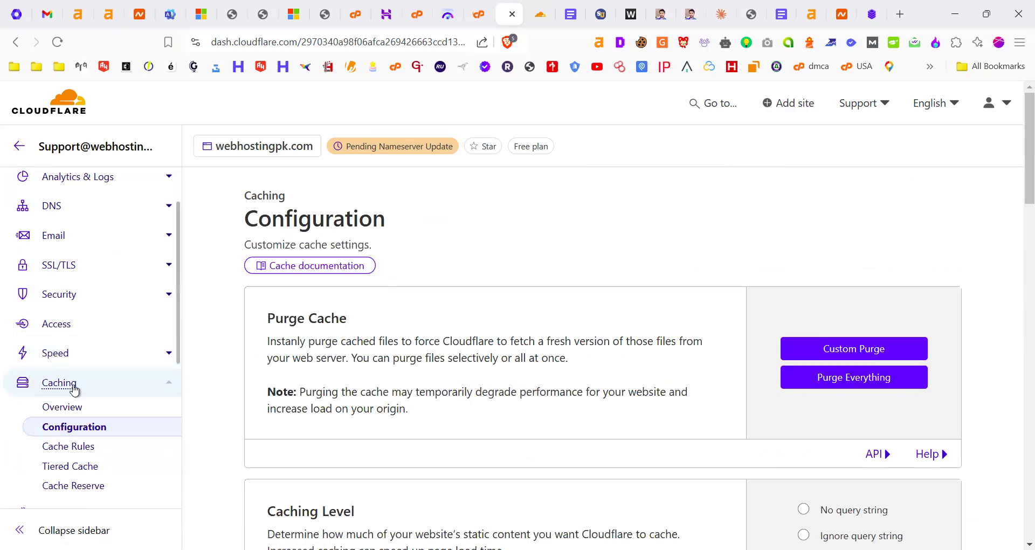
scroll(72, 386, down, 2)
scroll(74, 385, up, 3)
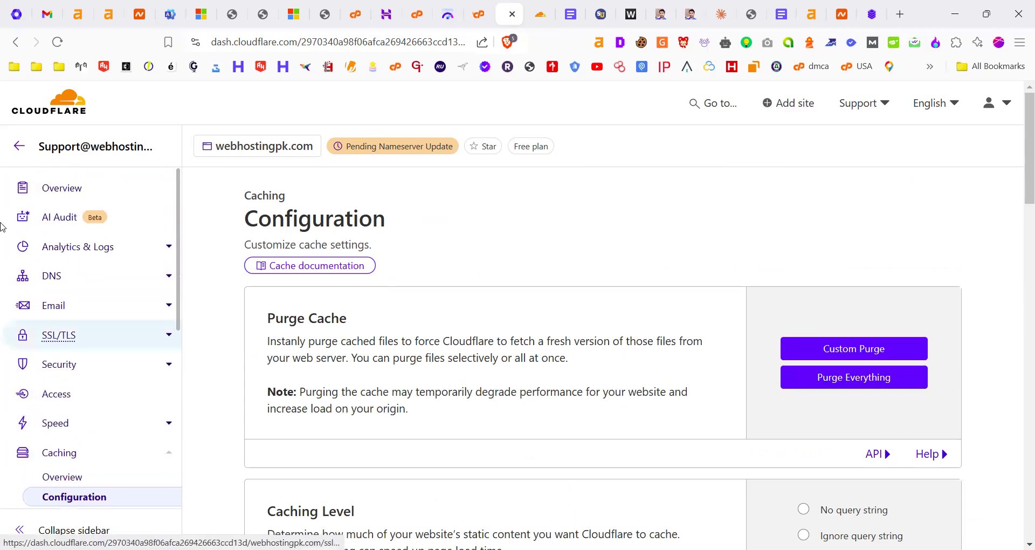
click(16, 148)
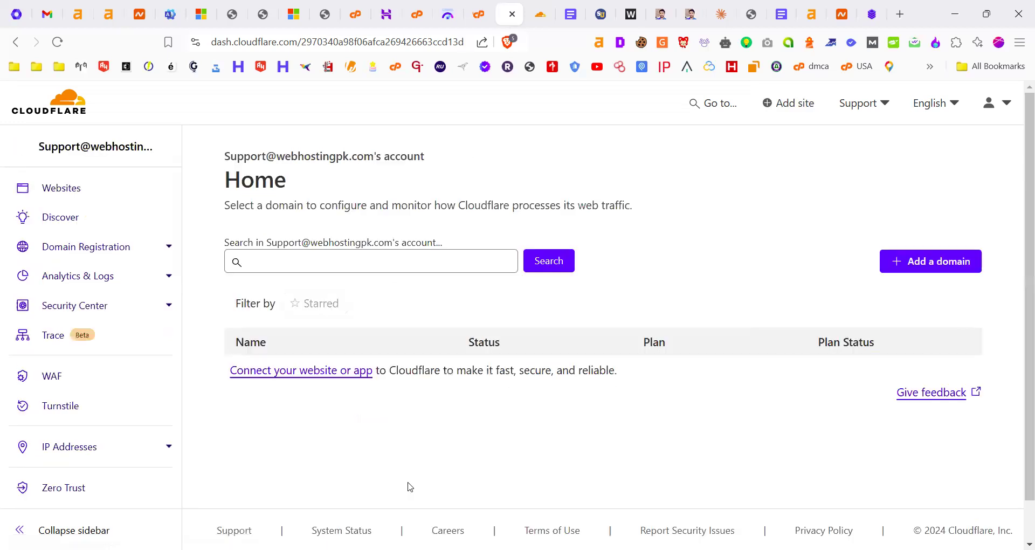